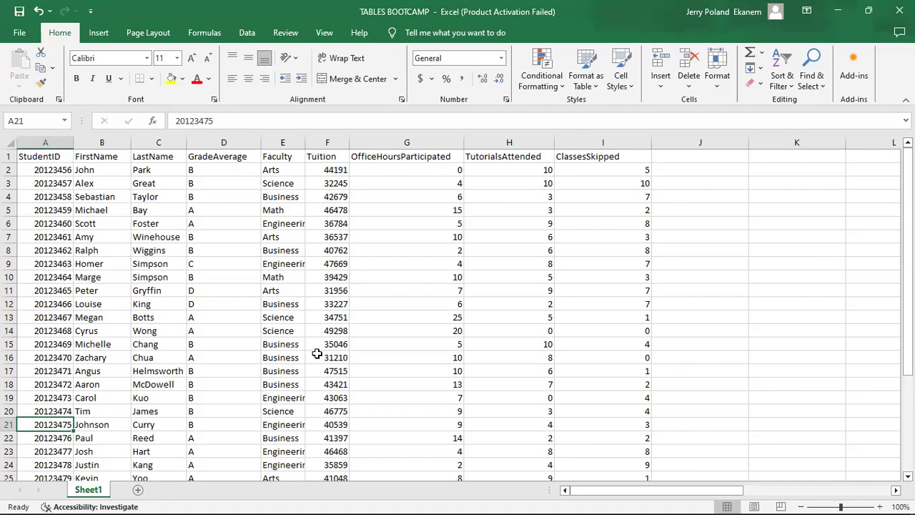
Convert the student data range into a table with headers, and undo the conversion.
click(252, 329)
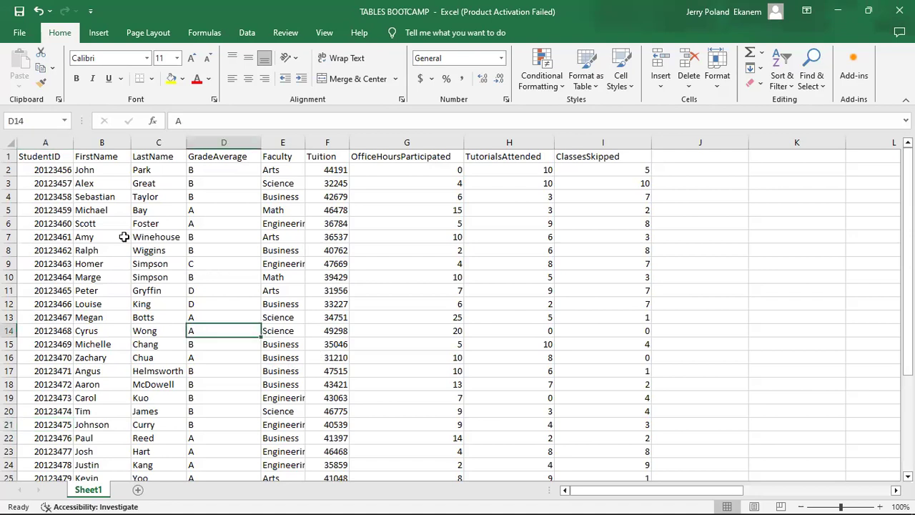
click(216, 234)
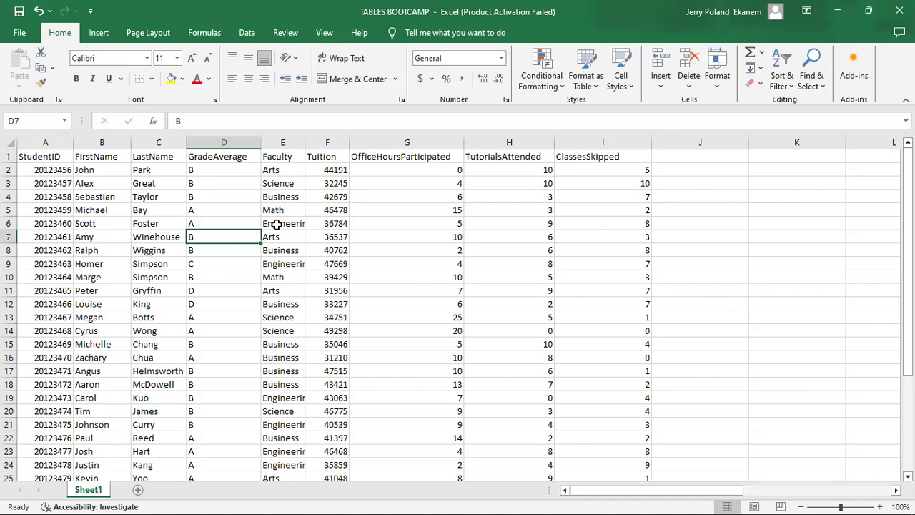
click(99, 33)
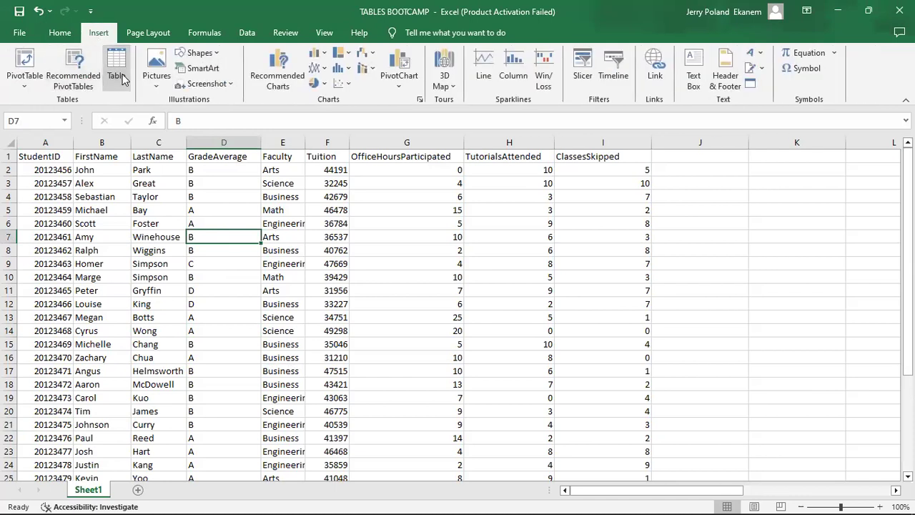
click(122, 79)
click(540, 293)
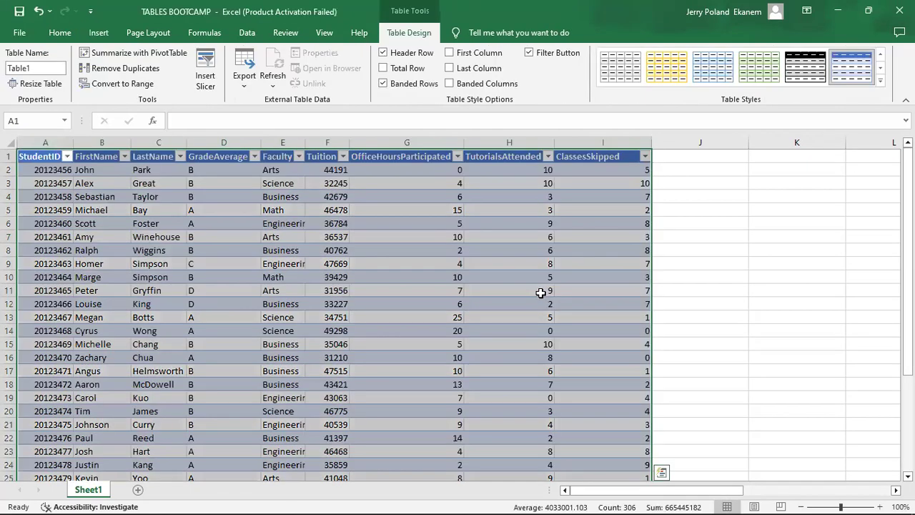
key(ctrl+z)
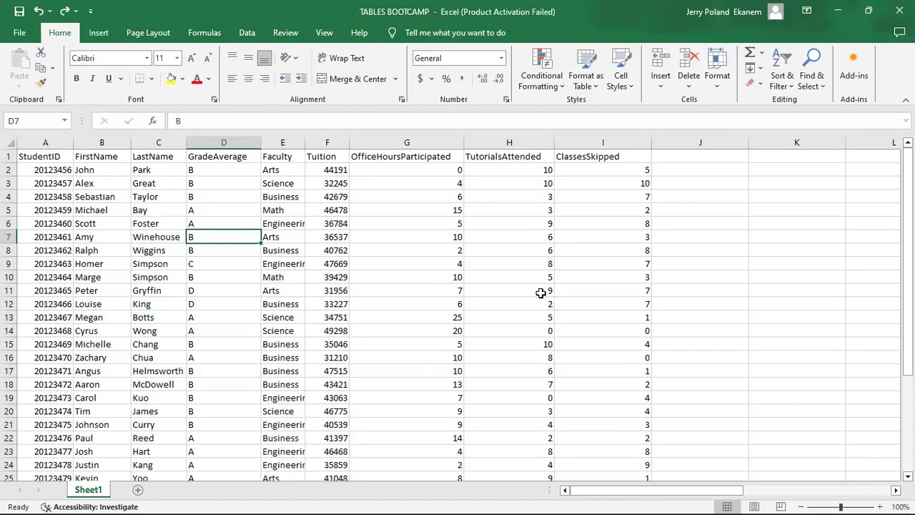
Create a table from the student data in A1:I34, treating the first row as headers.
key(ctrl+t)
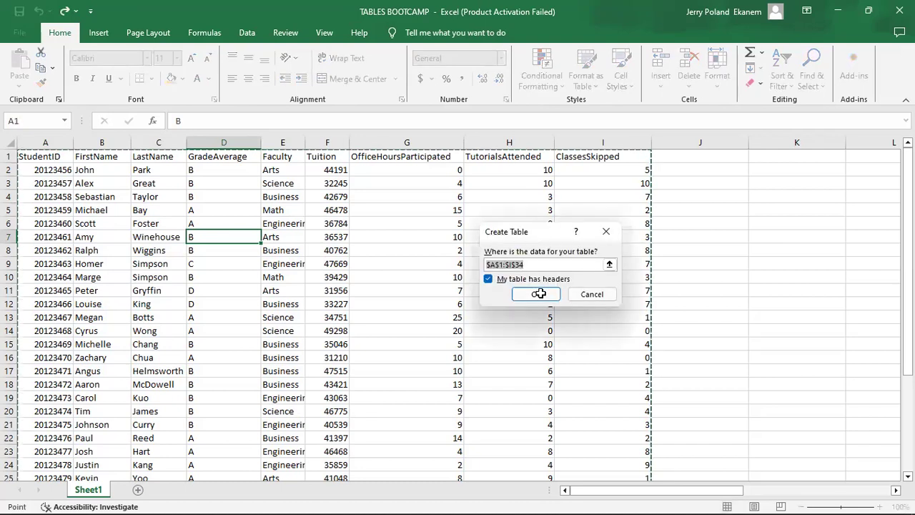
click(539, 293)
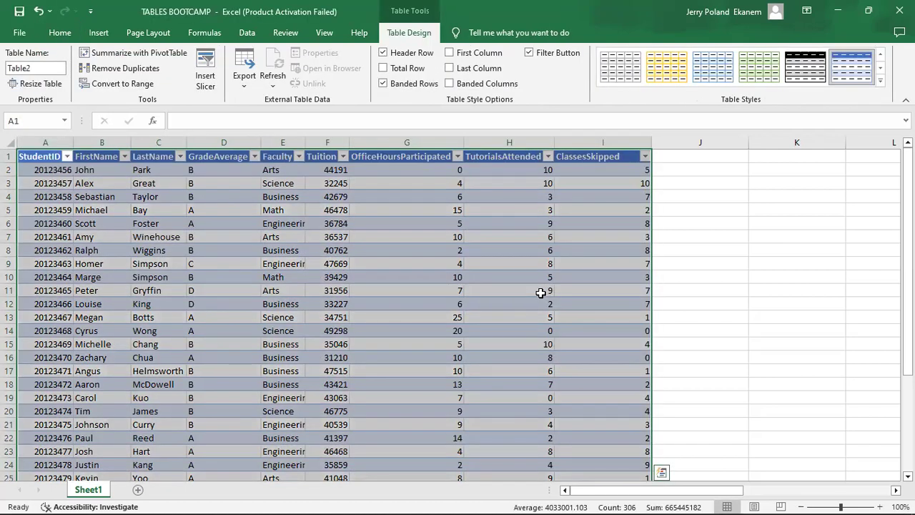
click(412, 315)
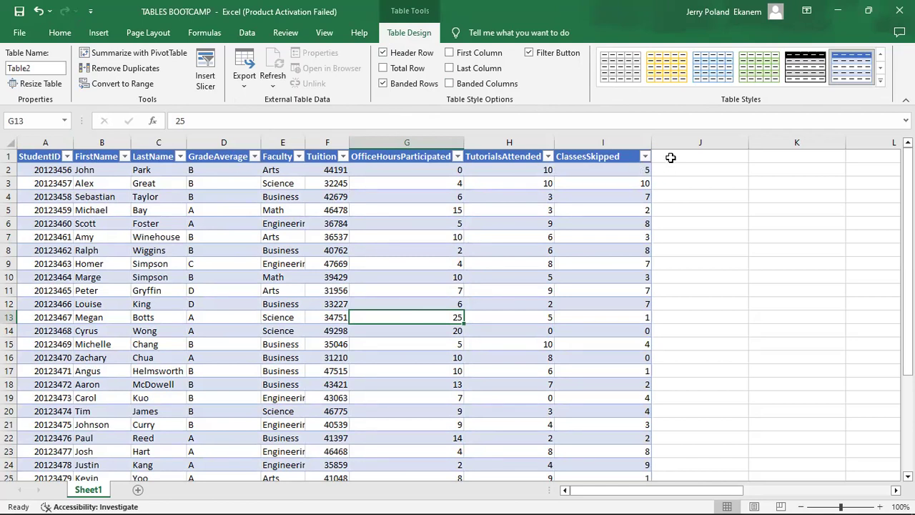
Add a "year" column in J next to the table and fill it with the formula =2022.
click(671, 157)
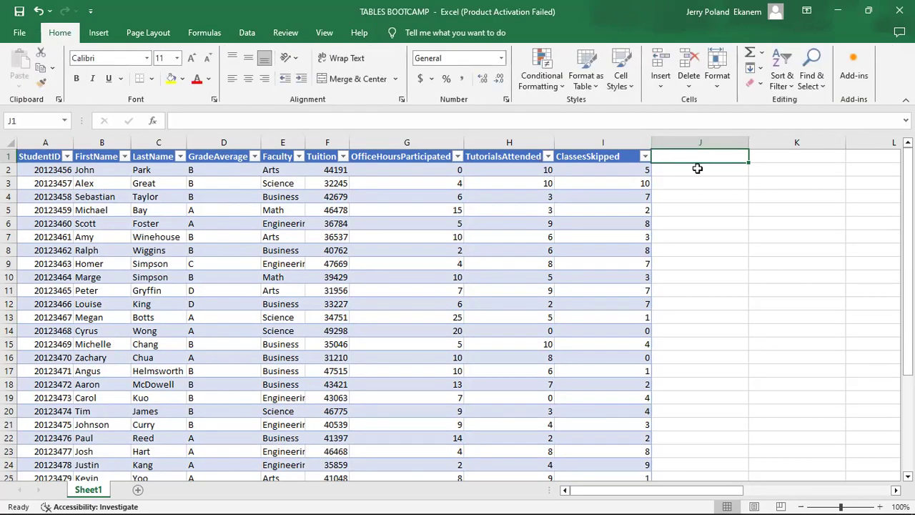
text(year)
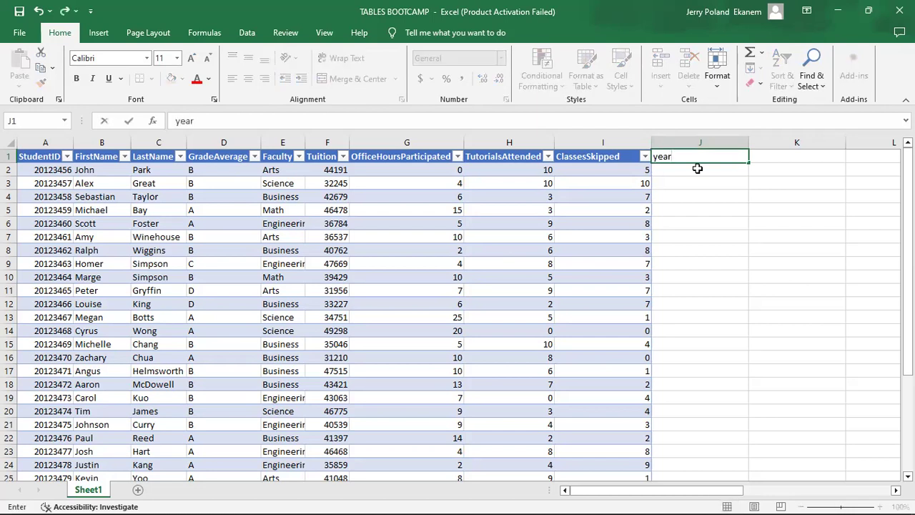
key(Return)
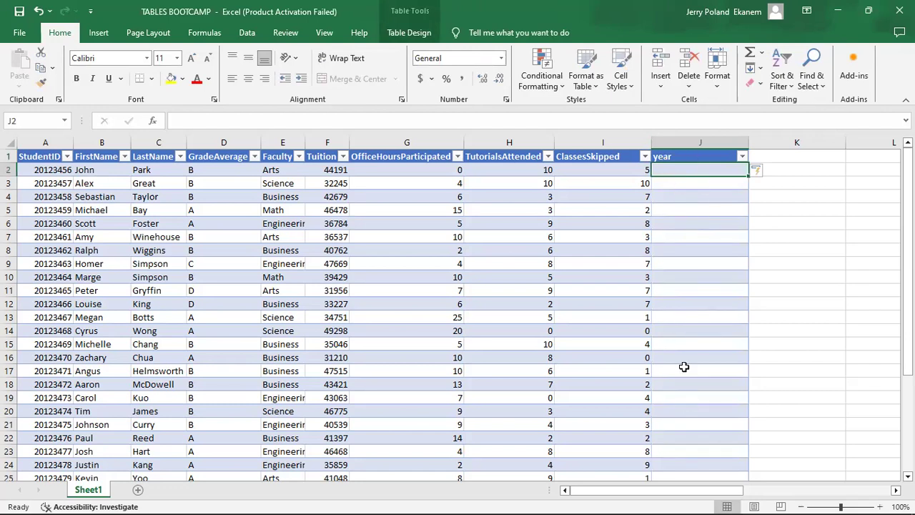
text(=)
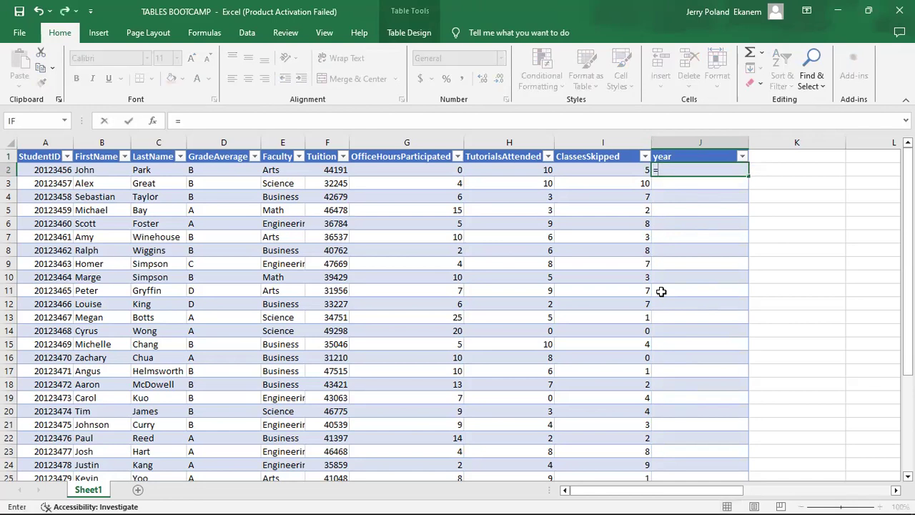
text(2022)
key(Return)
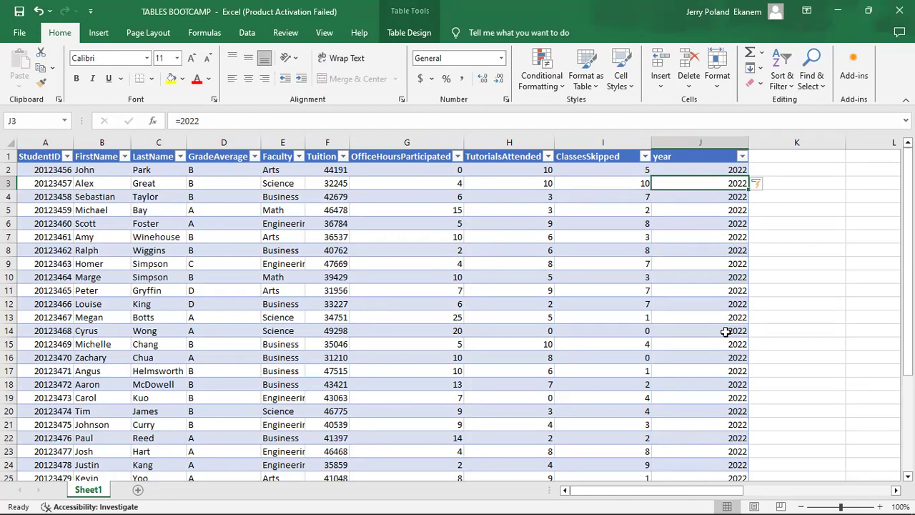
Add a "Tuition Increase" column in K that calculates each row's Tuition multiplied by 1.1.
click(769, 151)
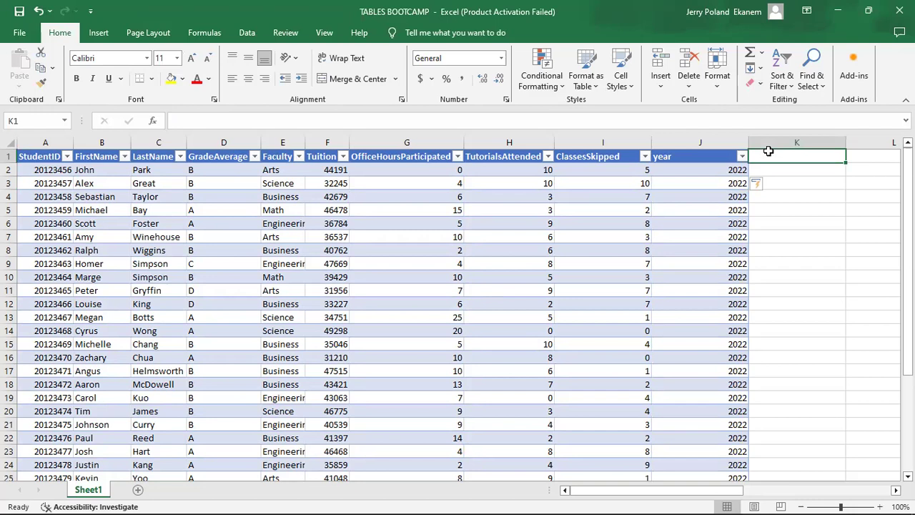
text(Tui)
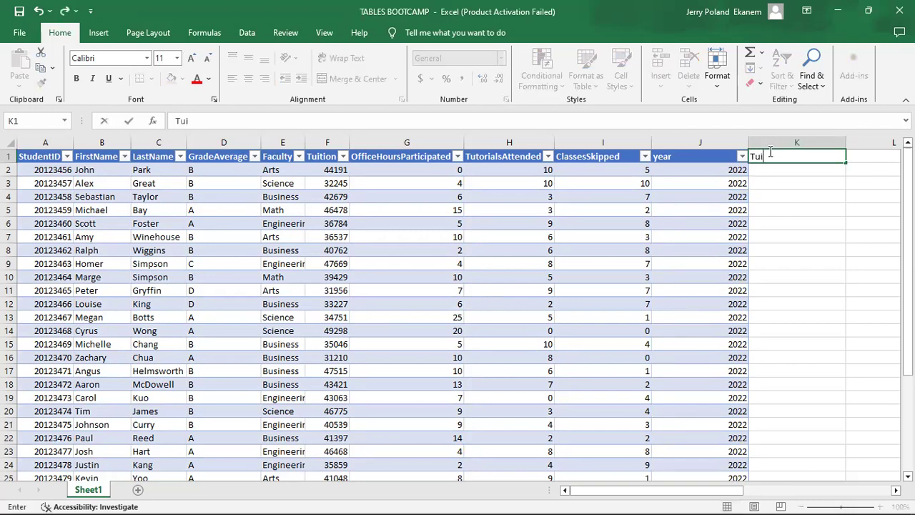
text(tion Increase)
key(Return)
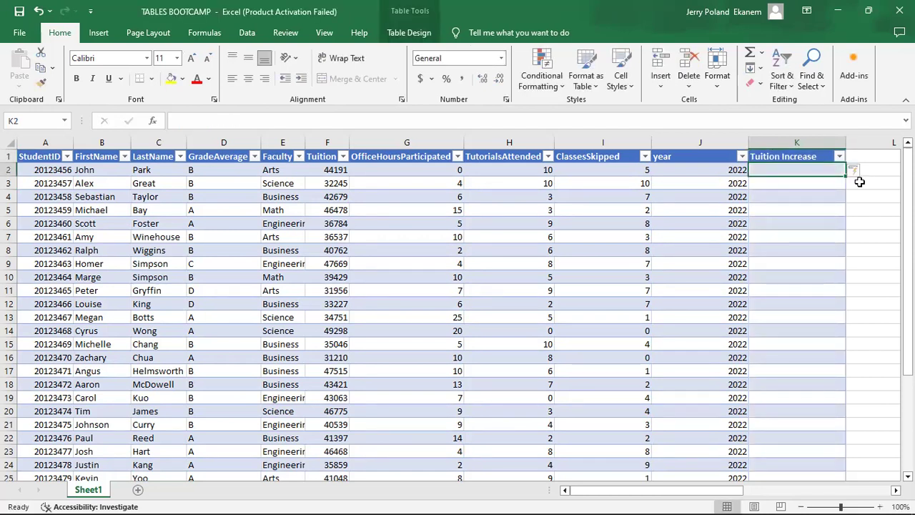
text(=)
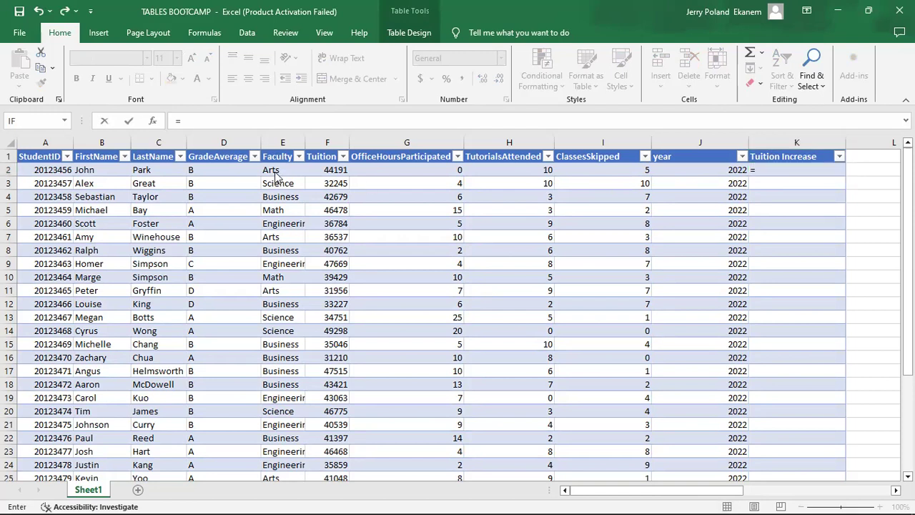
click(331, 169)
text(*1.1)
key(Return)
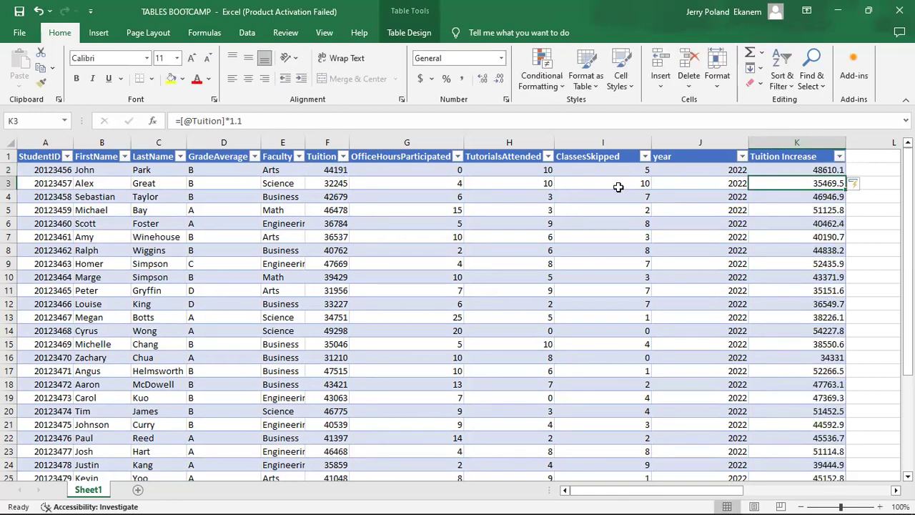
Extend the table with a new column headed "Extra Attendance" in cell L1.
click(866, 154)
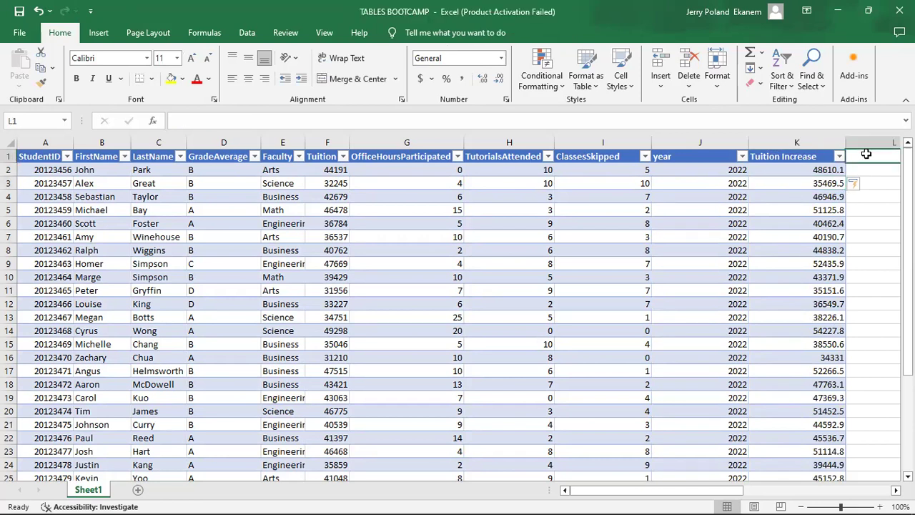
text(Ext)
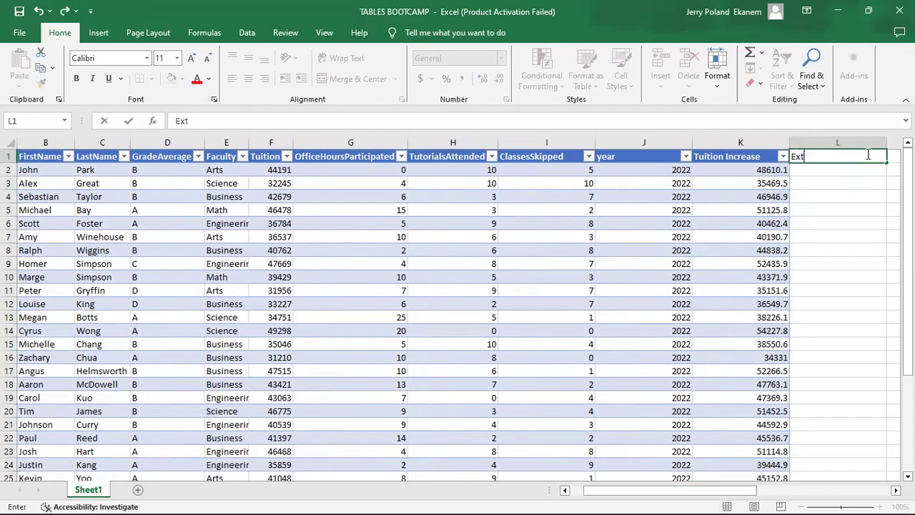
text(ra Attendance)
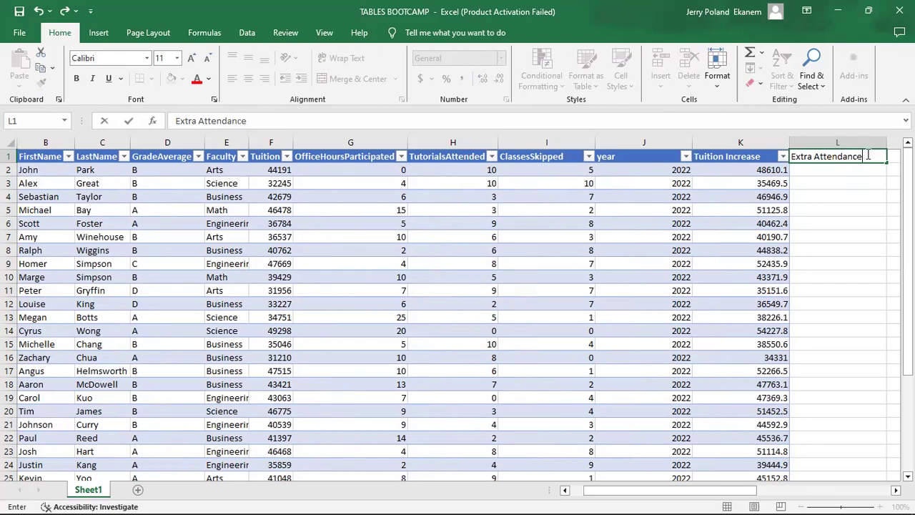
key(Return)
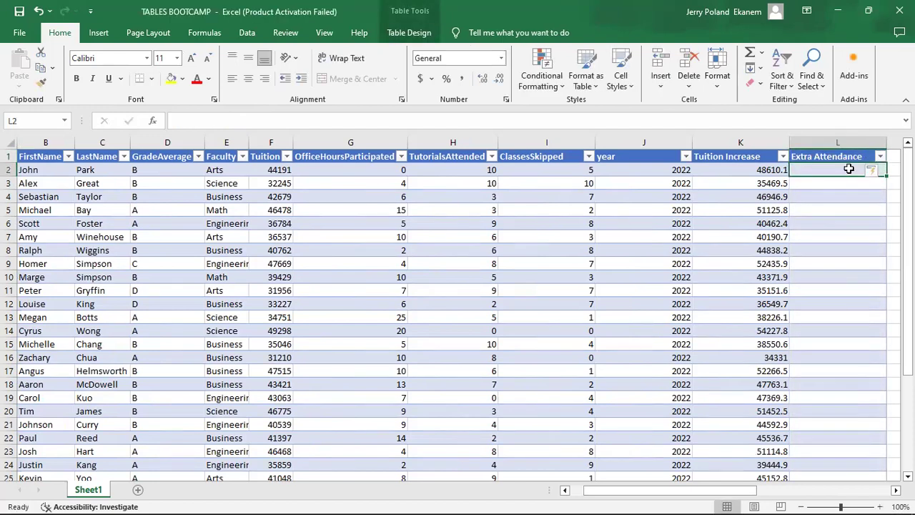
Fill the Extra Attendance column with a SUM formula adding OfficeHoursParticipated and TutorialsAttended for each row.
text(=)
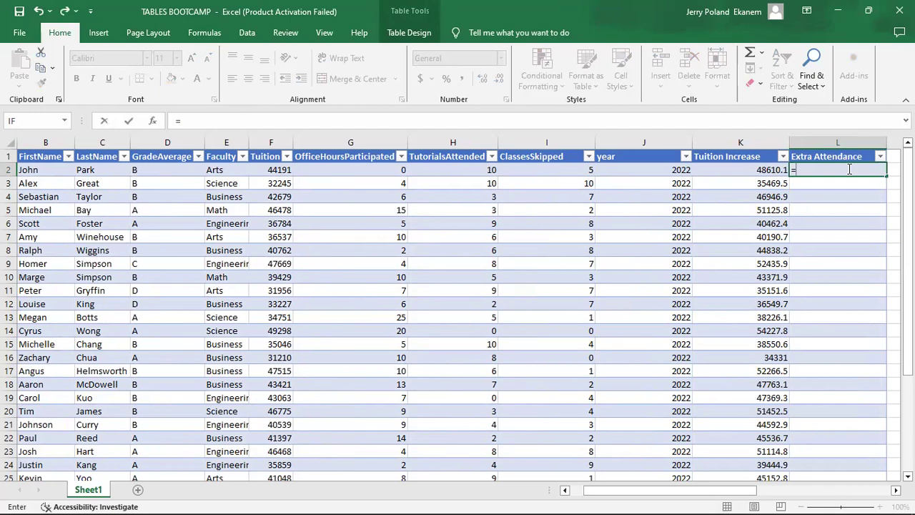
text(su)
click(836, 206)
double_click(835, 206)
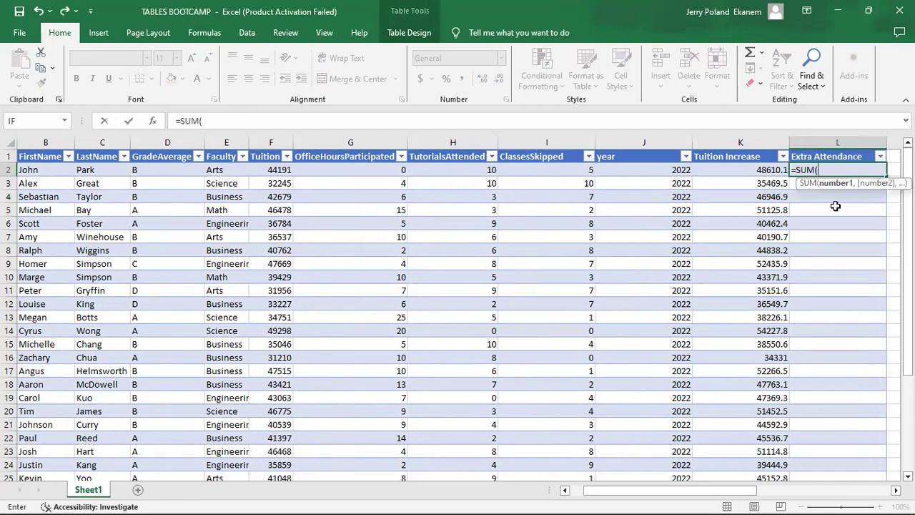
click(367, 172)
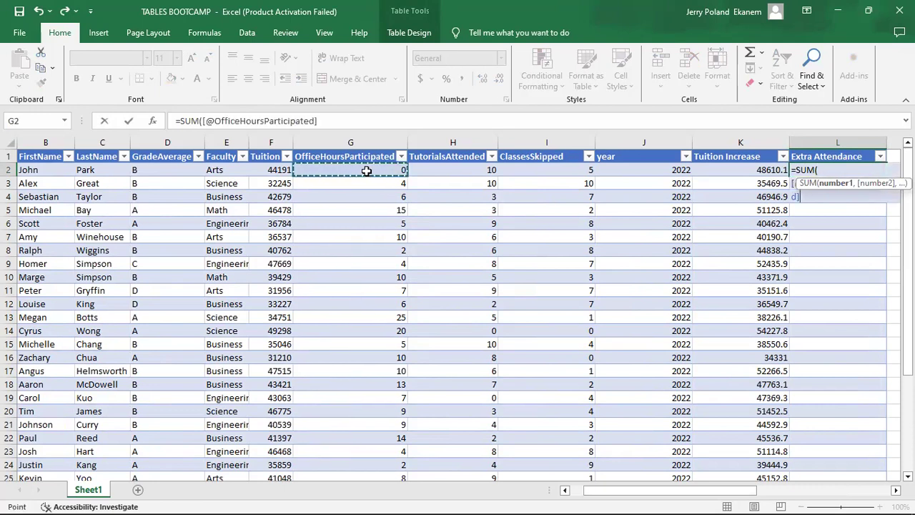
text(+)
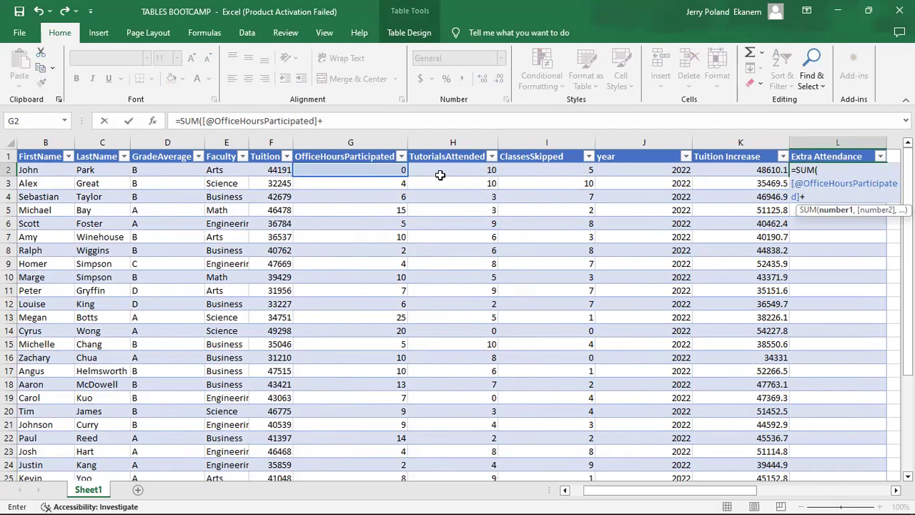
click(441, 170)
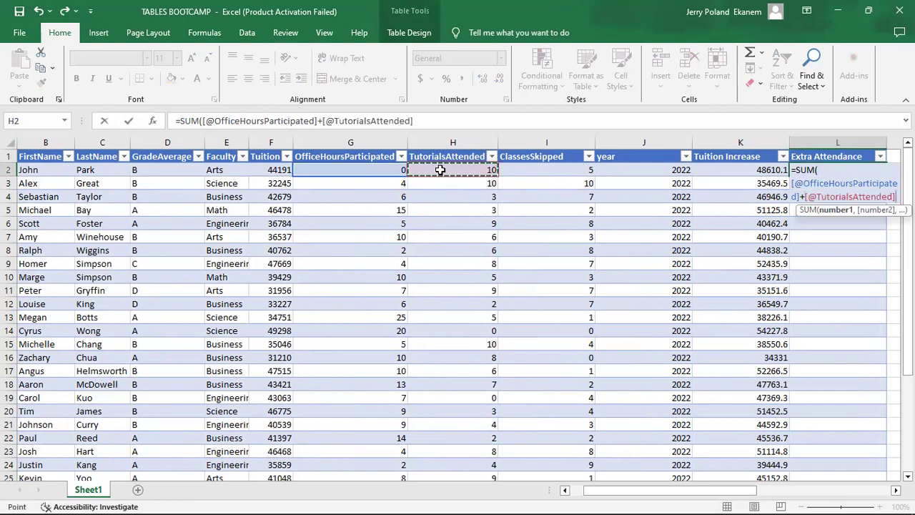
key(Return)
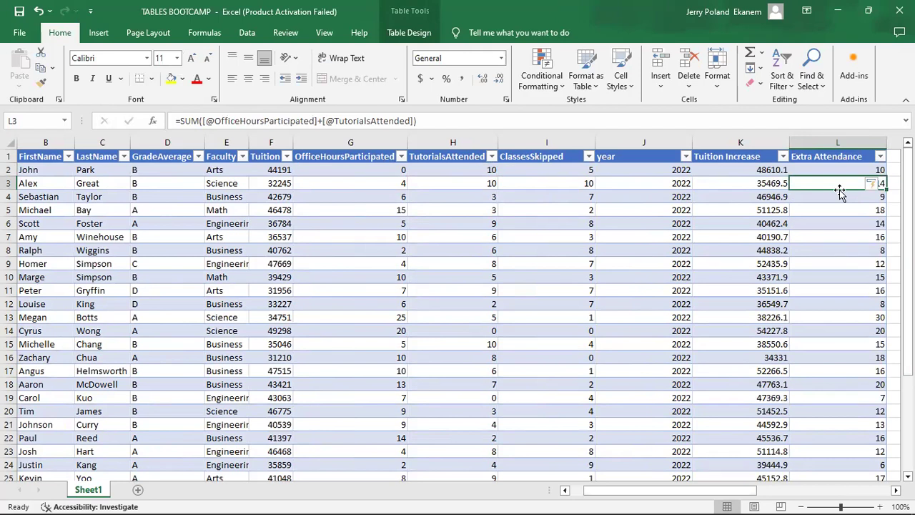
Extend the table with a new column headed "Attendance" in cell M1.
key(Right)
key(Right)
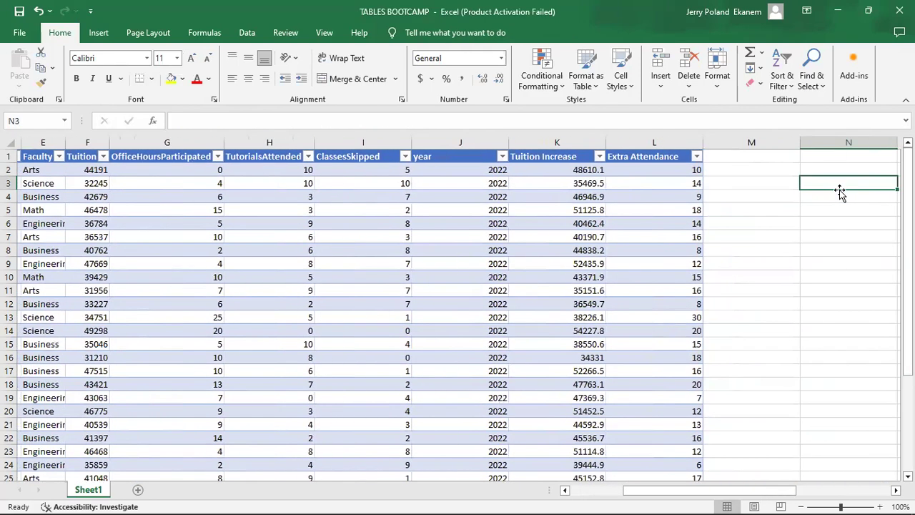
click(736, 155)
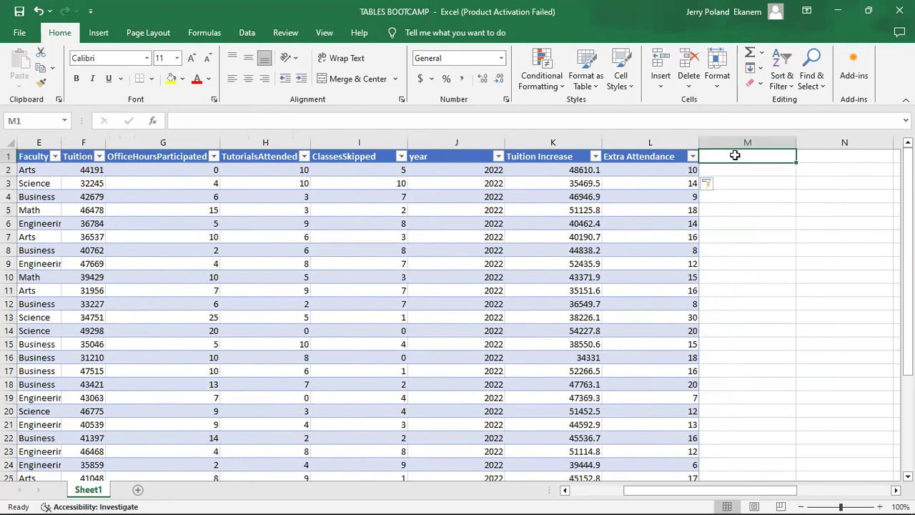
text(Att)
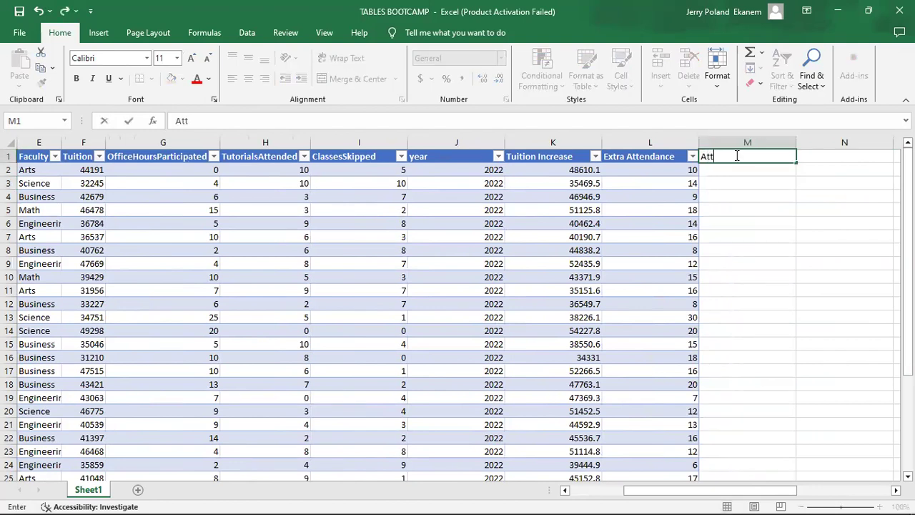
text(endance)
key(Return)
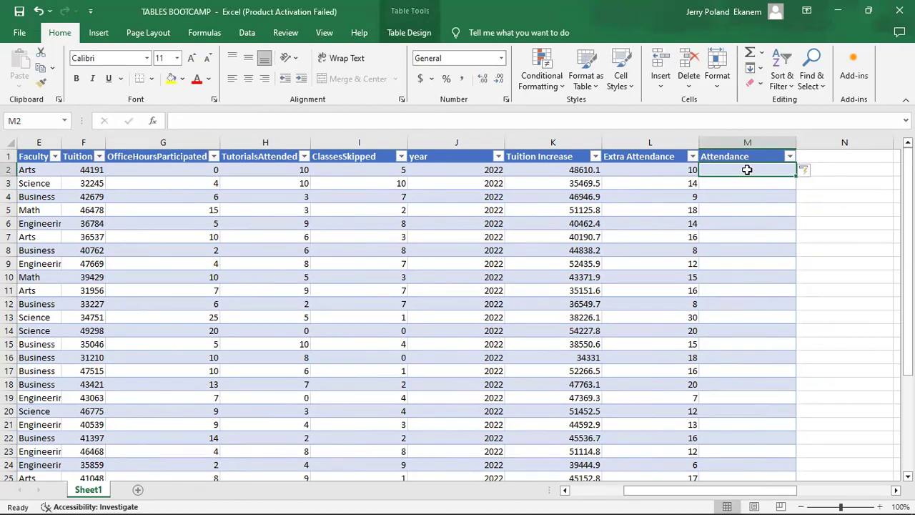
Fill the Attendance column with an IF formula returning "Award" when ClassesSkipped is less than 5, otherwise "Too Absent".
text(=)
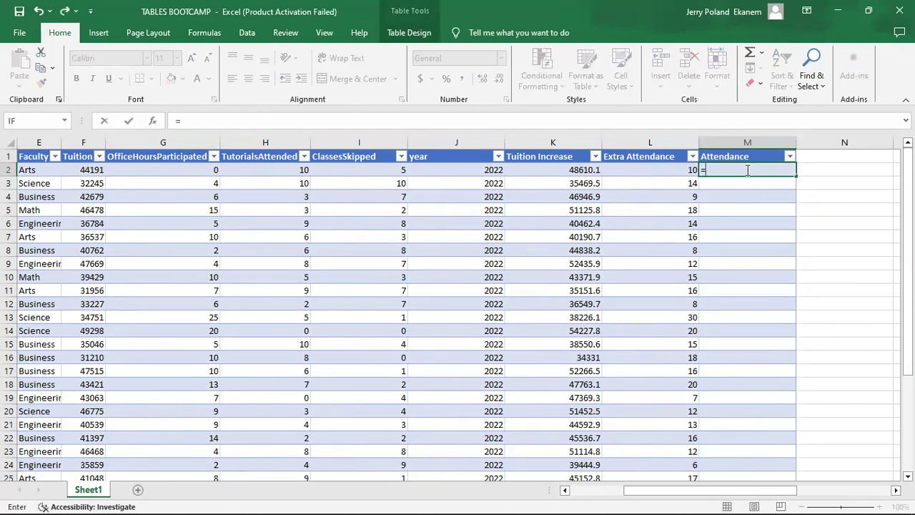
text(if)
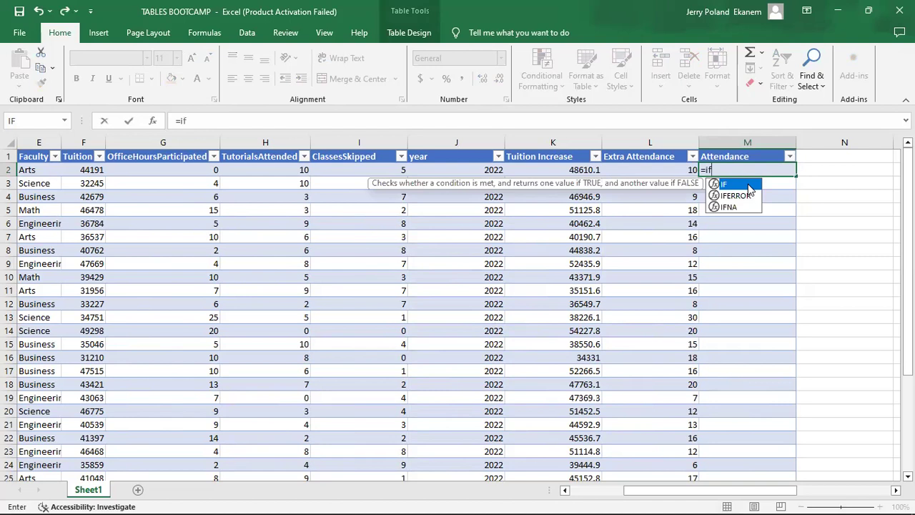
double_click(748, 187)
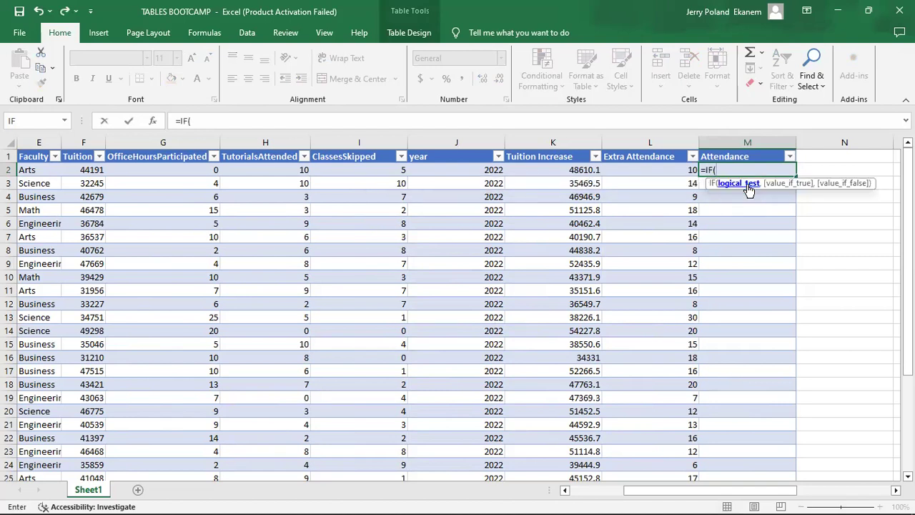
click(341, 170)
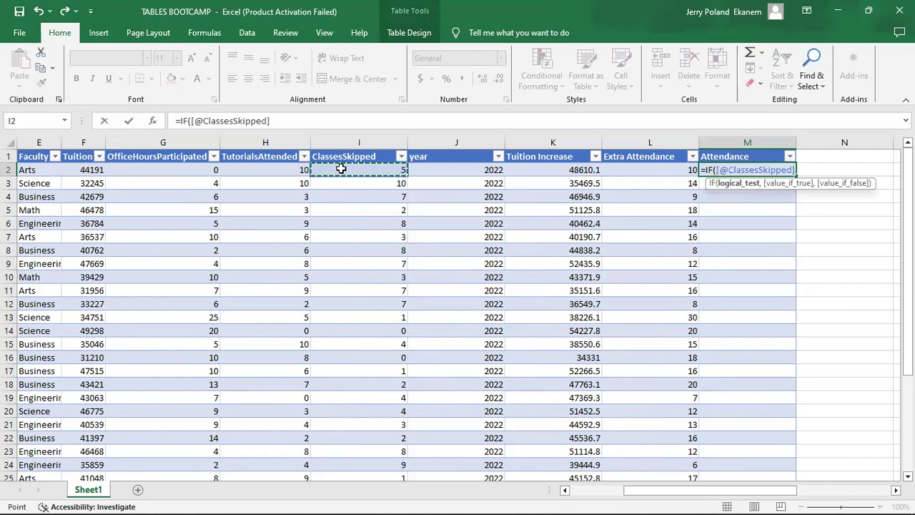
text(<5,"A)
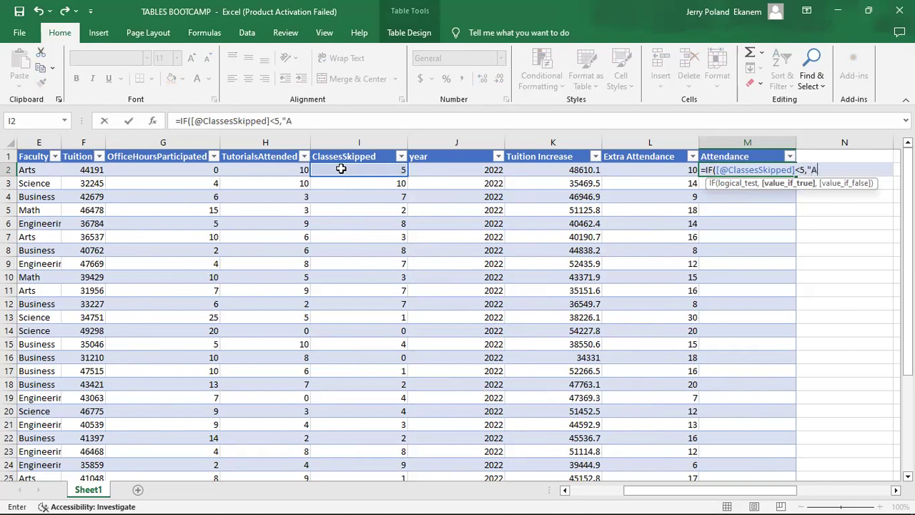
text(ward",")
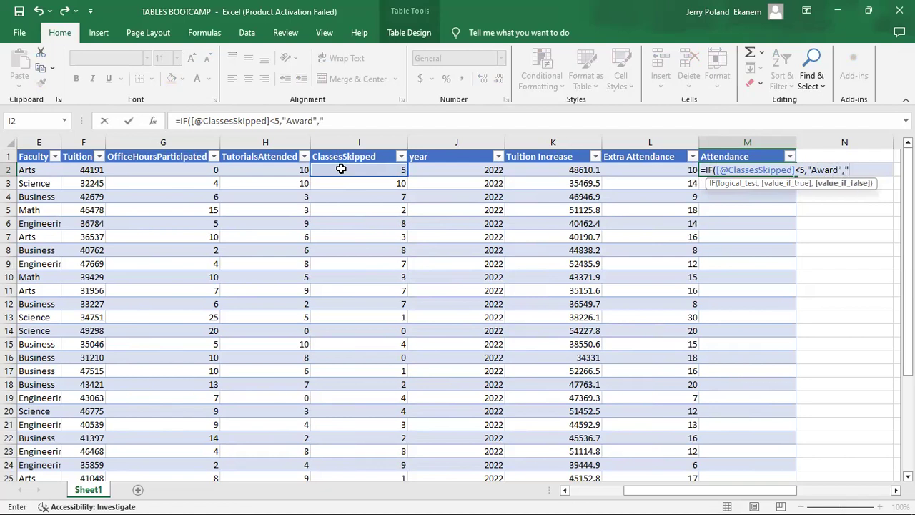
text(Too Absent")
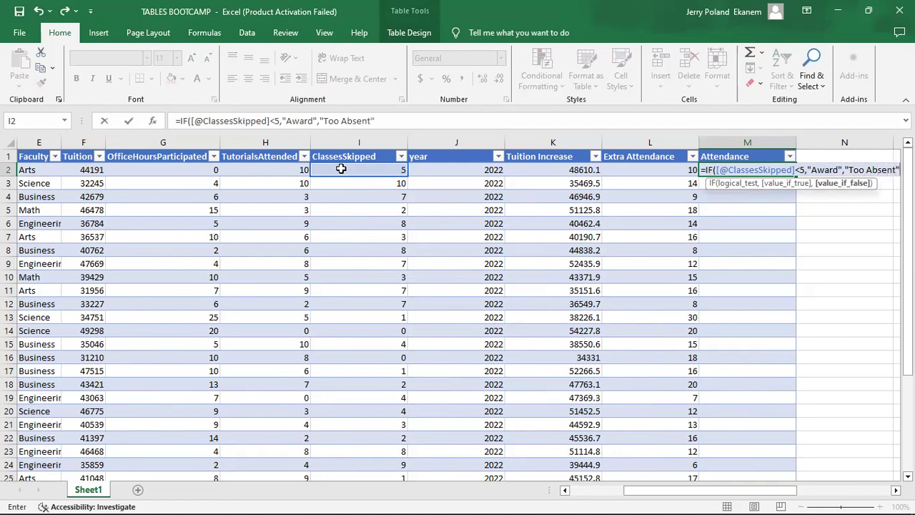
key(Return)
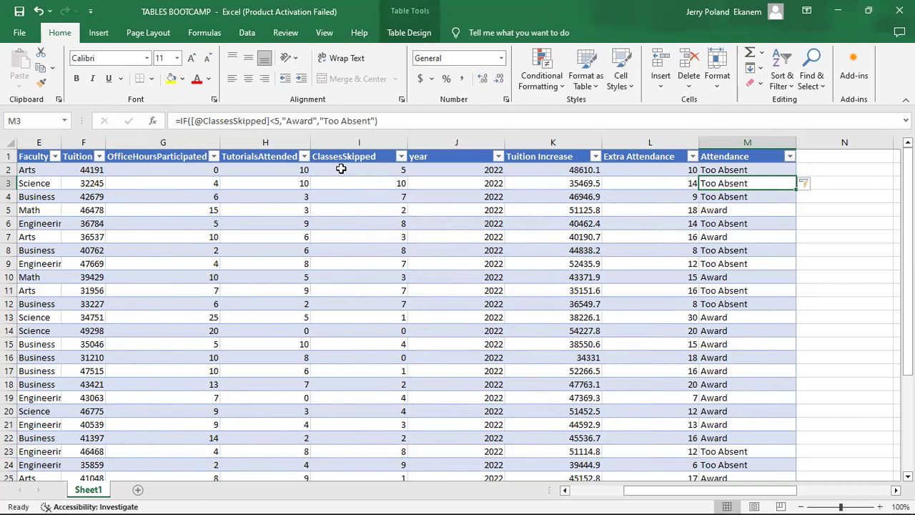
Extend the table with a new column headed "Dept" in cell N1.
click(821, 154)
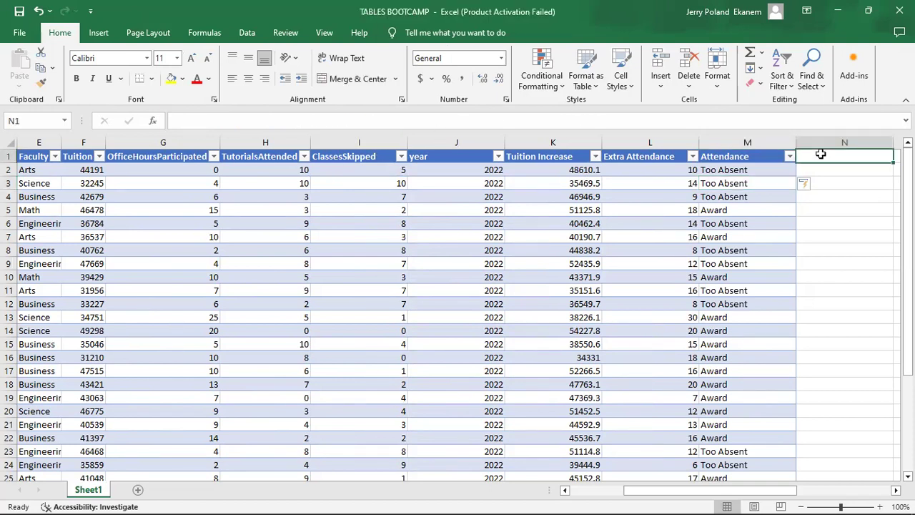
text(Dept)
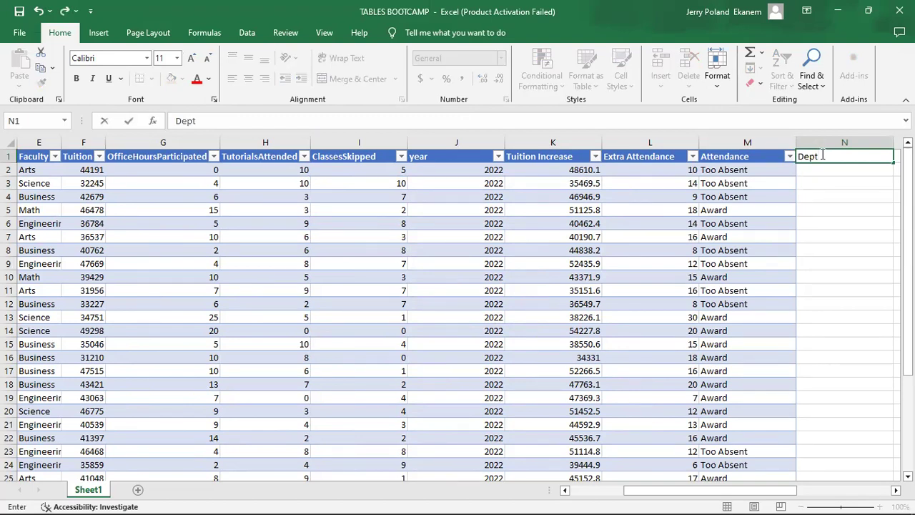
key(Return)
Examine the Faculty and Department lookup table in columns R and S alongside the student table's Faculty column.
drag(779, 492, 819, 495)
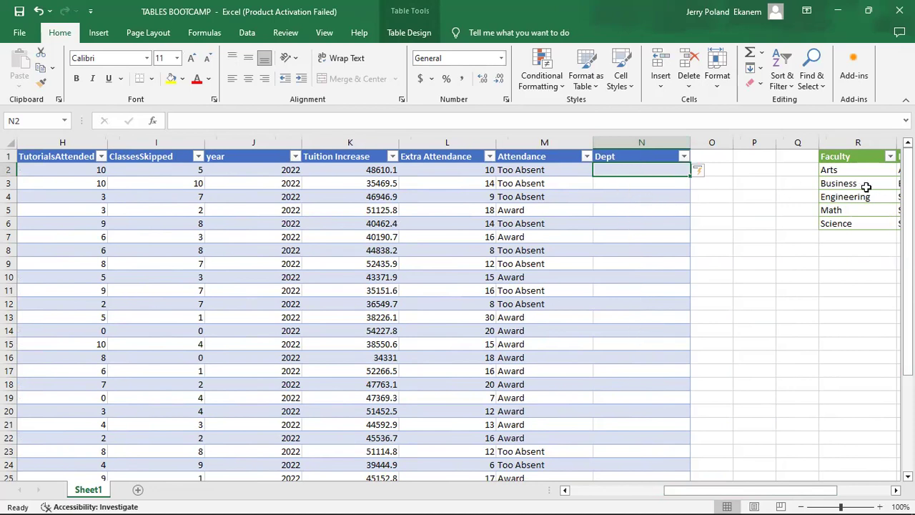
drag(716, 493, 741, 499)
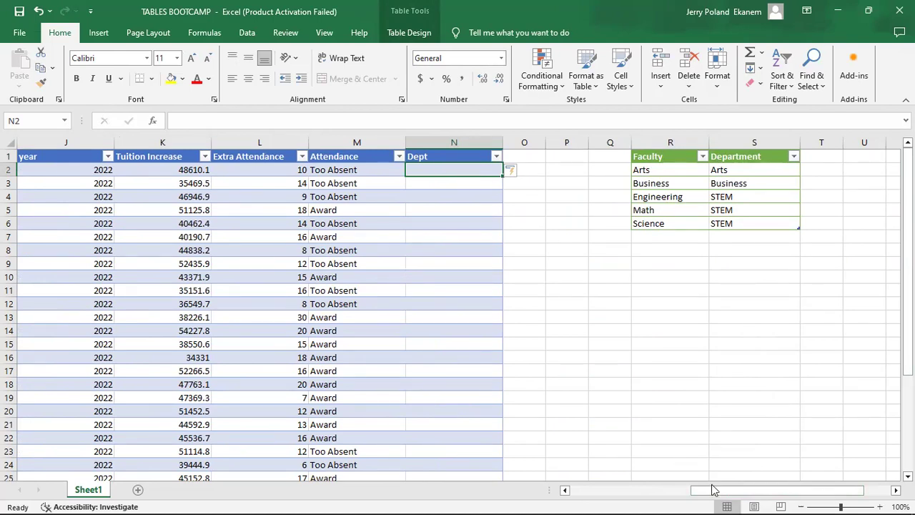
drag(713, 490, 608, 478)
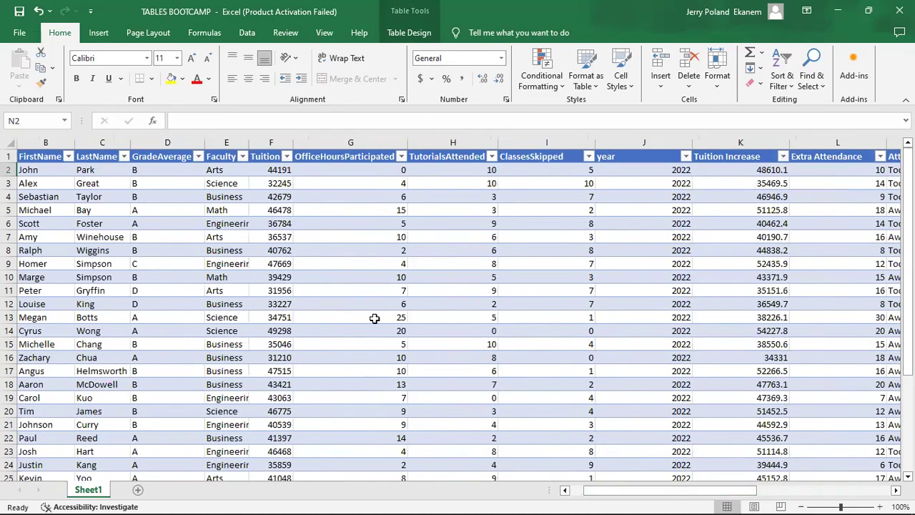
click(219, 170)
key(Right)
key(Right)
key(Right)
key(Right)
key(Right)
key(Right)
key(Right)
key(Right)
key(Right)
key(Right)
key(Right)
key(Right)
key(Right)
key(Right)
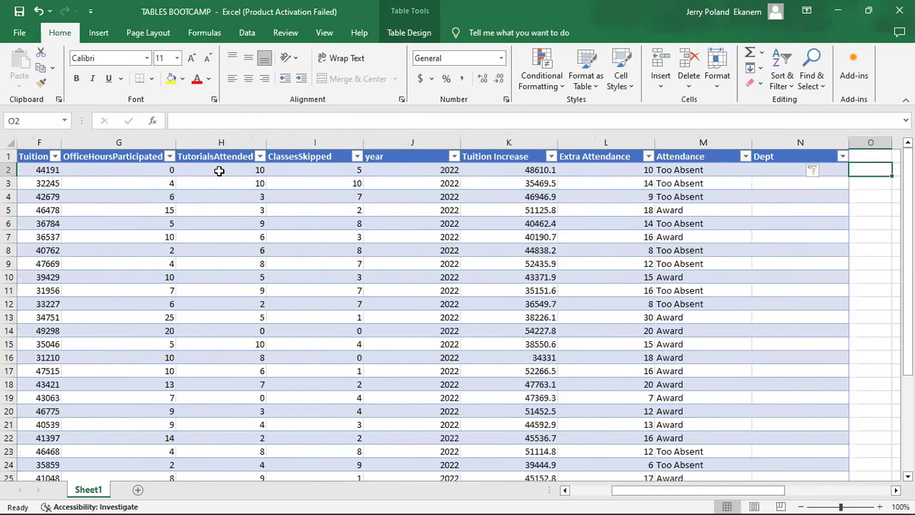
key(Left)
key(Left)
key(Left)
key(Left)
key(Left)
key(Left)
key(Left)
key(Left)
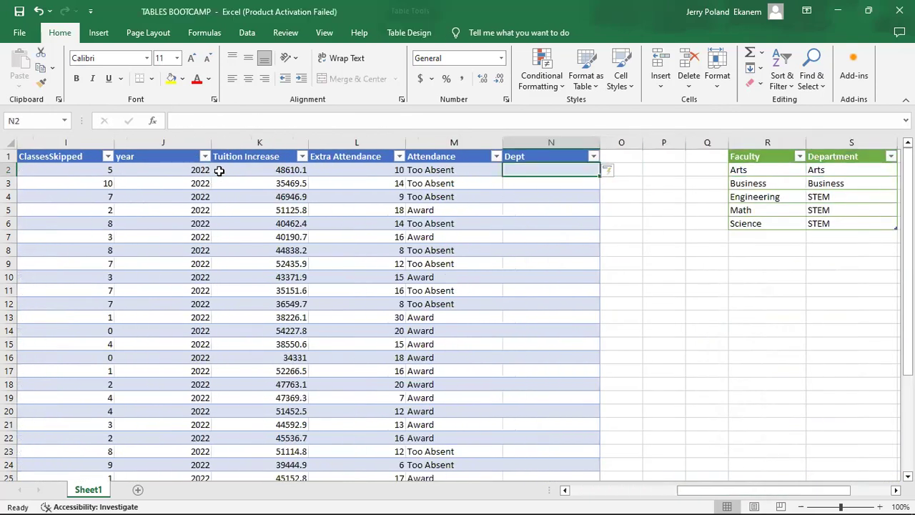
key(Right)
key(Right)
key(Right)
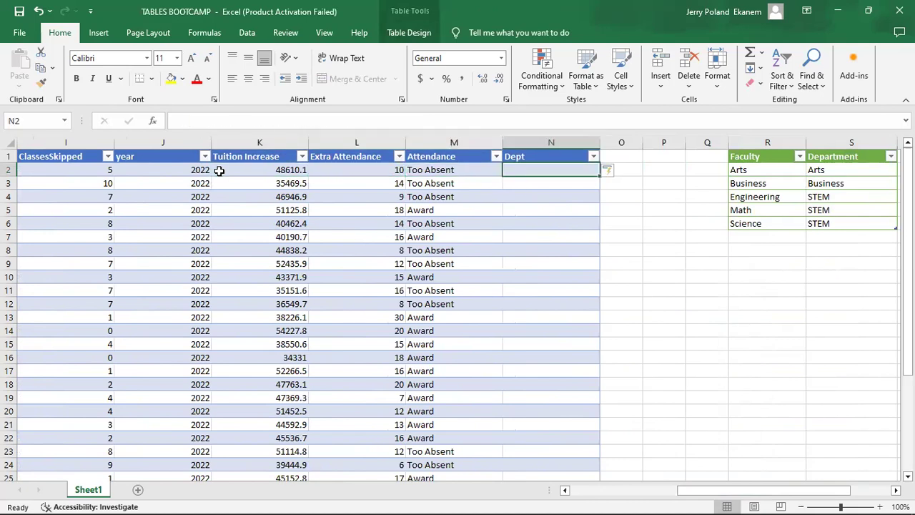
Fill the Dept column with a VLOOKUP of each row's Faculty in Table5, returning column 2 with an exact match (FALSE).
text(=v)
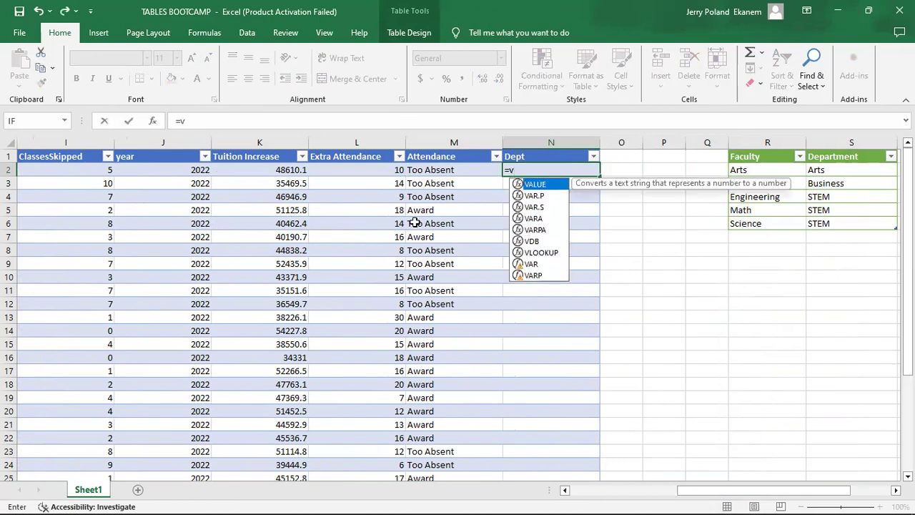
key(Down)
key(Down)
key(Down)
key(Down)
key(Down)
key(Down)
key(Tab)
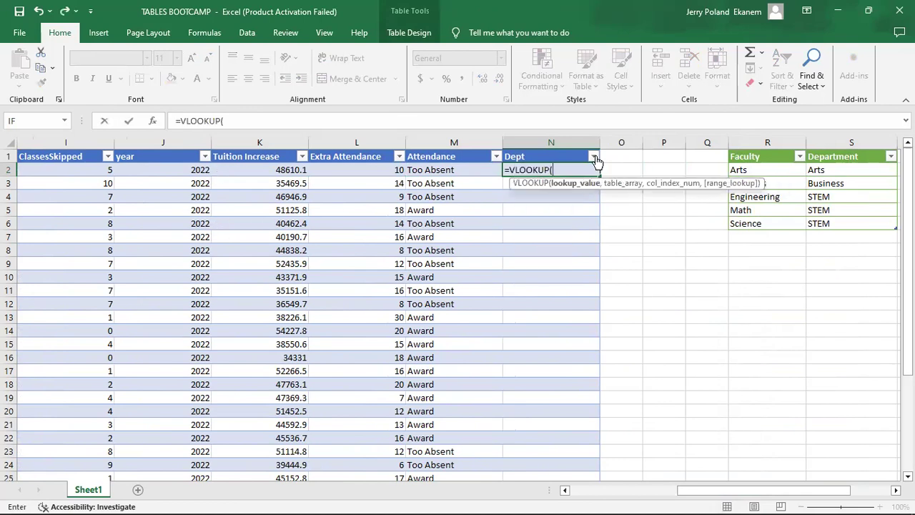
drag(718, 495, 625, 497)
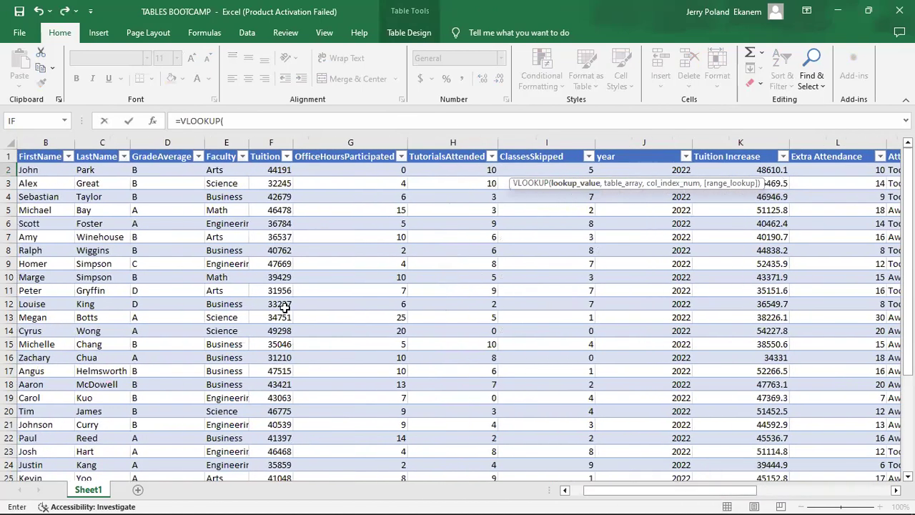
click(230, 169)
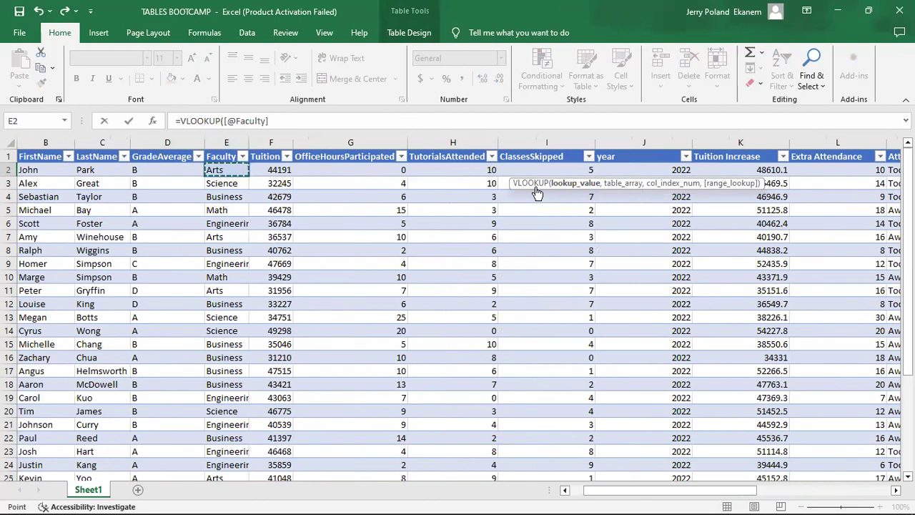
text(,)
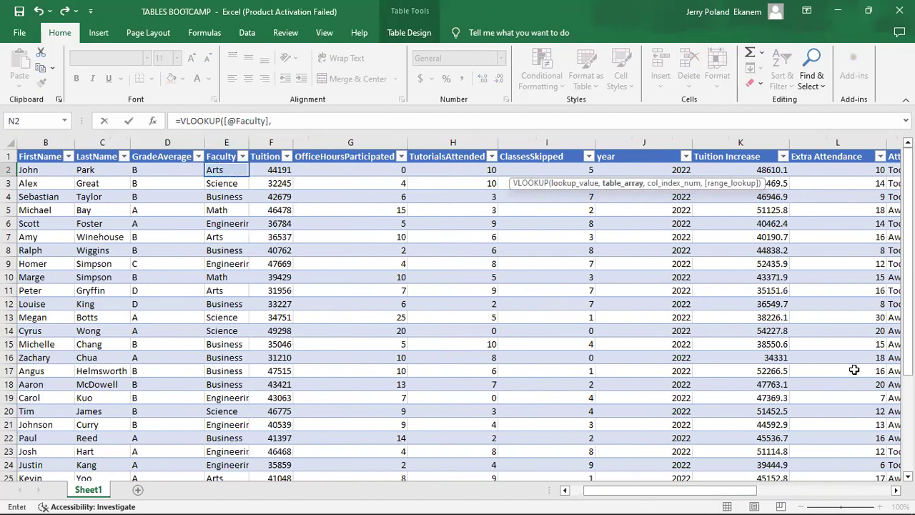
drag(720, 492, 834, 493)
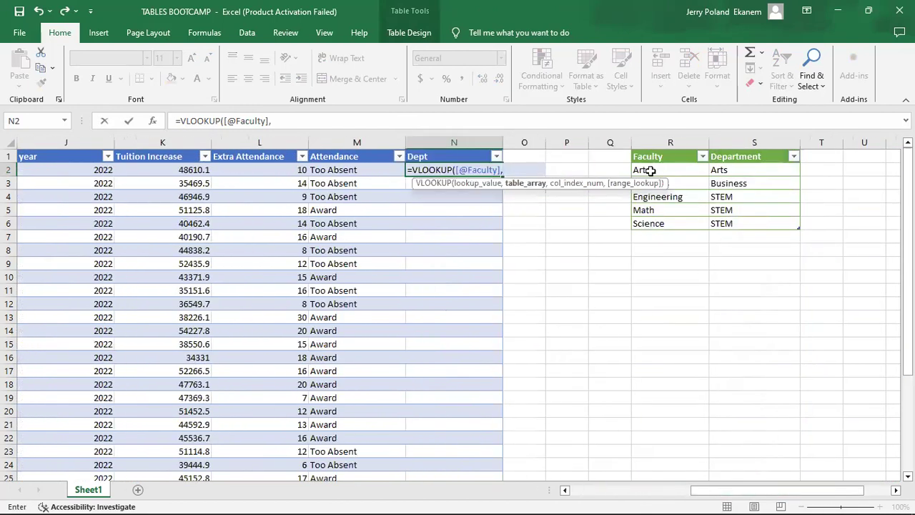
drag(649, 169, 760, 222)
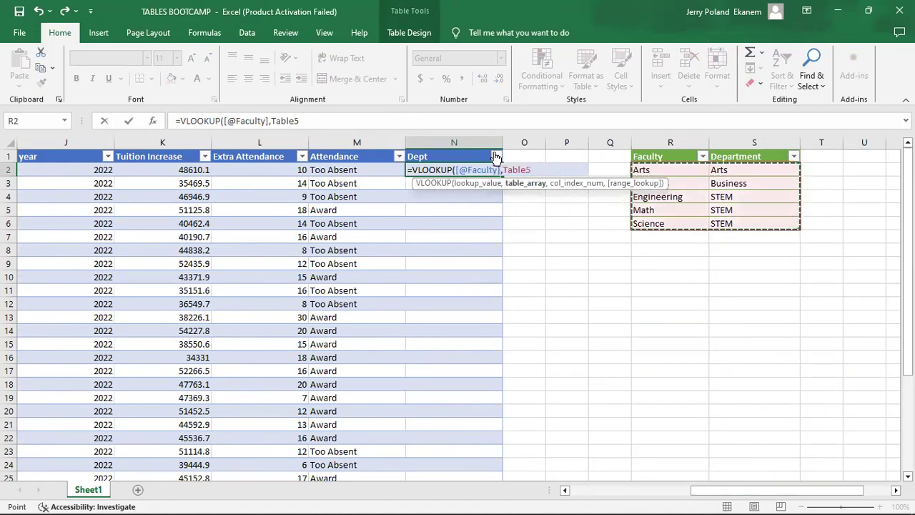
text(,)
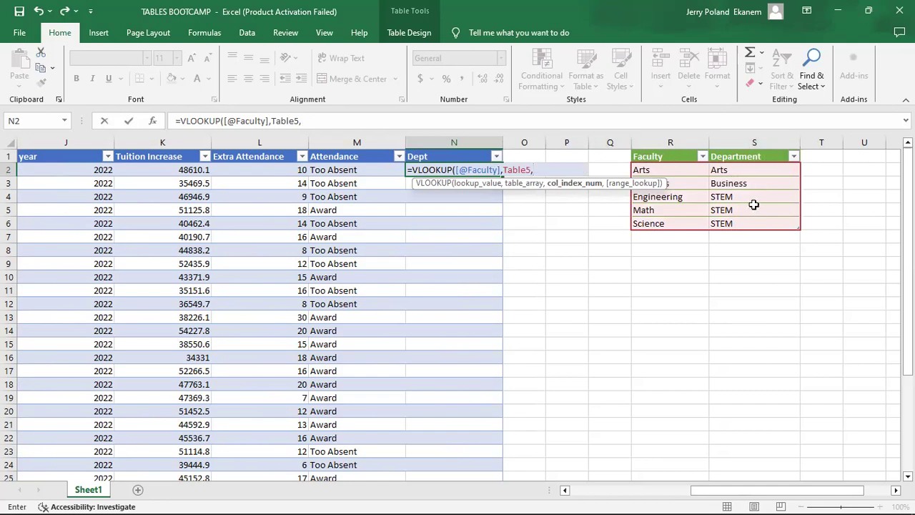
text(2,)
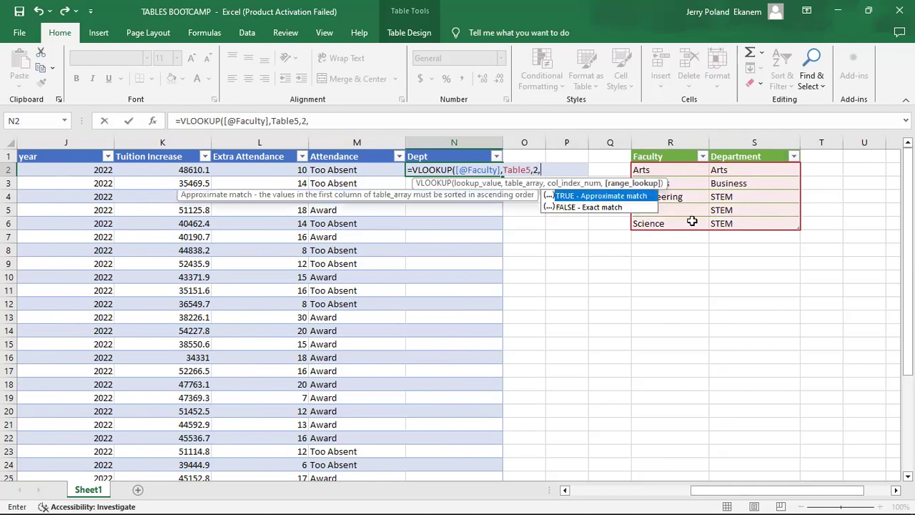
key(Tab)
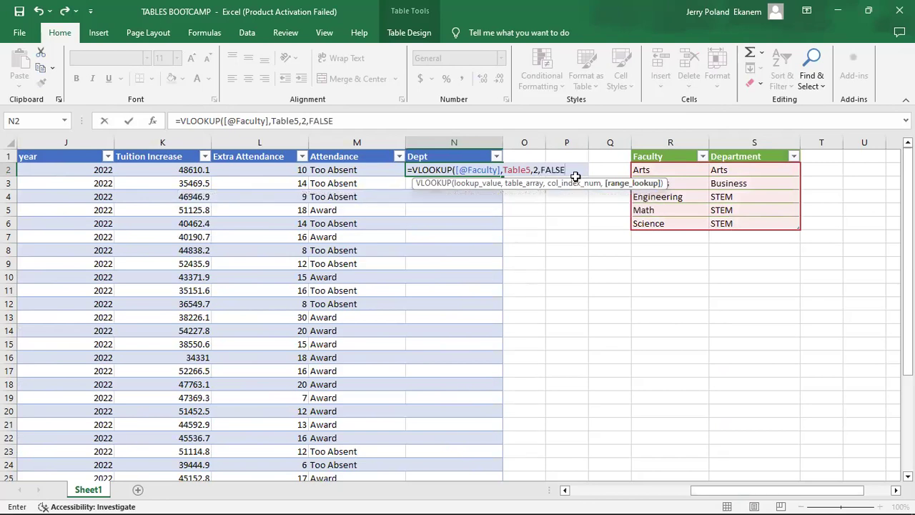
key(Return)
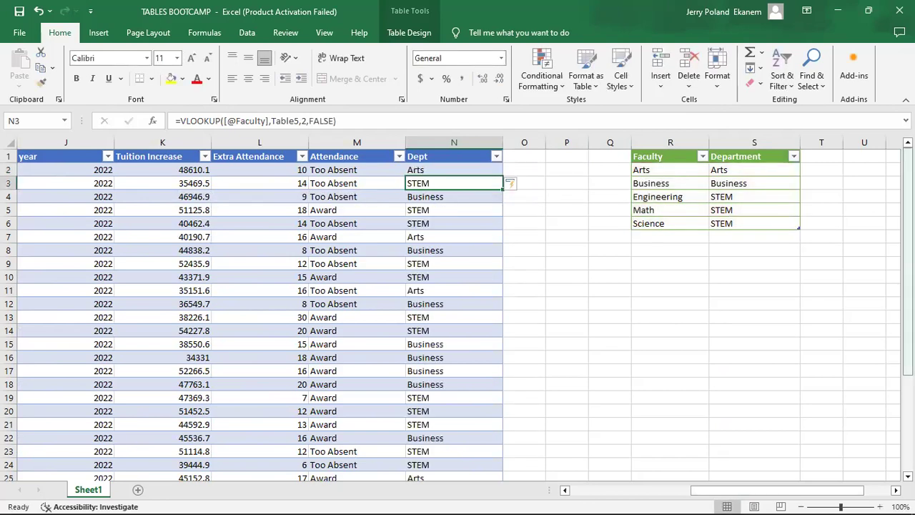
Check row 2 across the table, comparing its Faculty value with its Dept result.
click(433, 170)
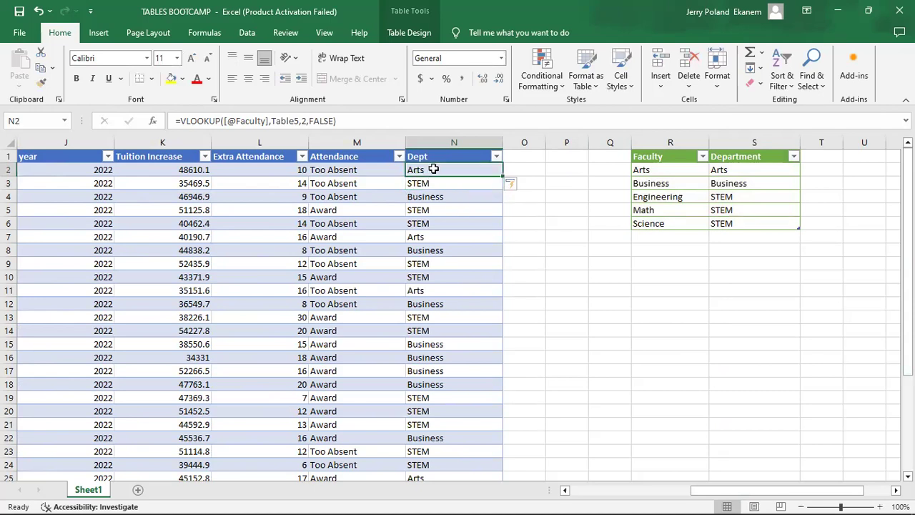
key(Left)
key(Left)
key(Left)
key(Left)
key(Left)
key(Left)
key(Left)
key(Left)
key(Left)
key(Left)
key(Left)
key(Left)
key(Left)
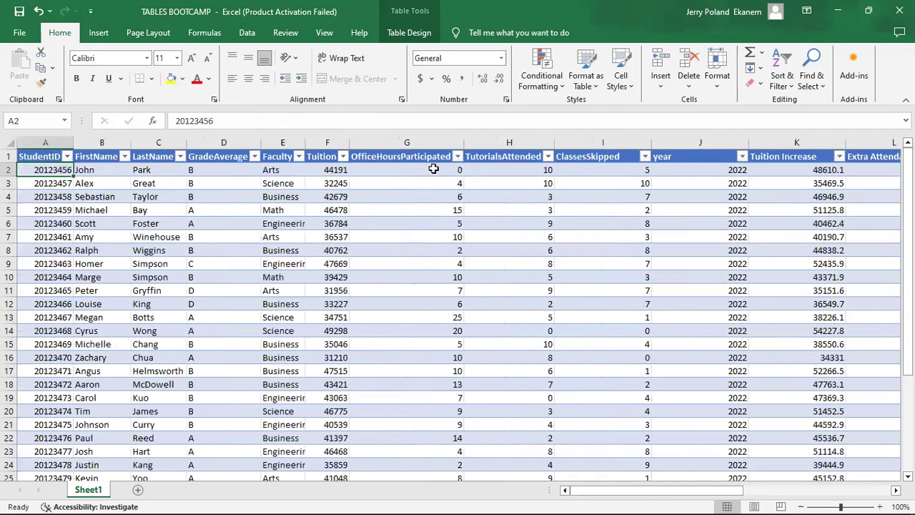
key(Right)
key(Right)
key(Right)
key(Right)
key(Right)
key(Right)
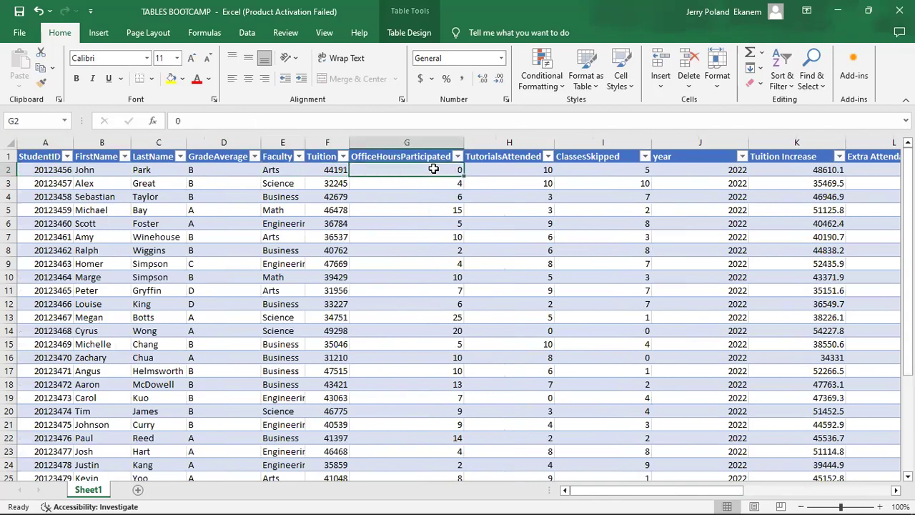
key(Left)
key(Left)
key(Right)
key(Right)
key(Right)
key(Right)
key(Right)
key(Right)
key(Right)
key(Right)
key(Right)
key(Right)
key(Right)
key(Right)
key(Right)
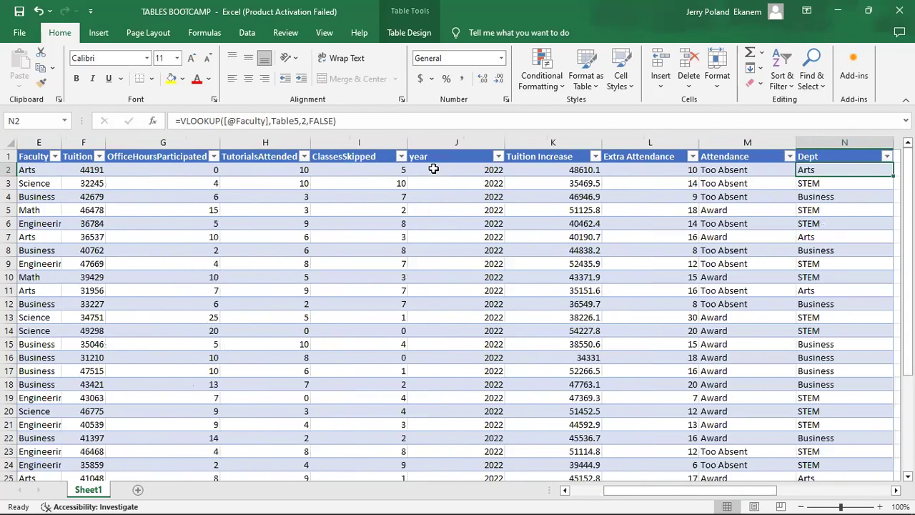
key(Left)
key(Left)
key(Left)
key(Left)
key(Left)
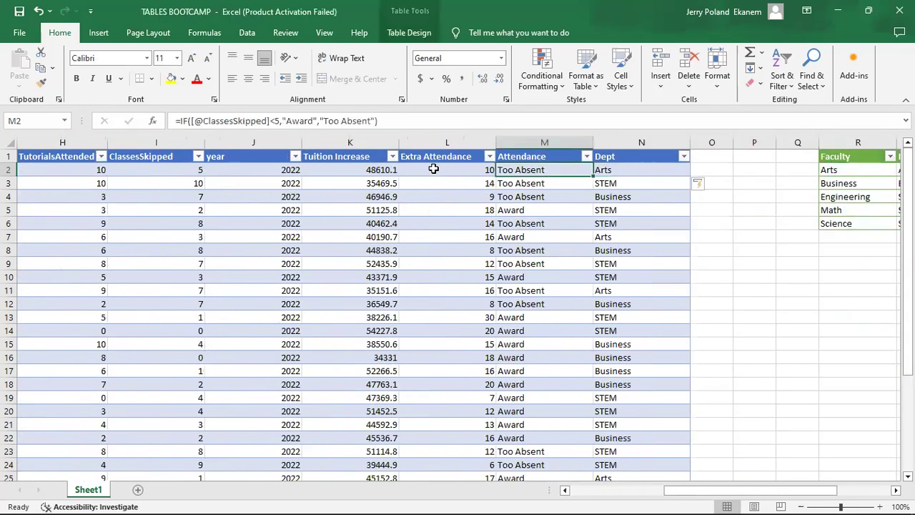
Check row 3 across the table, comparing its Faculty value with its Dept result and the lookup table.
key(Down)
key(Left)
key(Left)
key(Left)
key(Left)
key(Left)
key(Left)
key(Left)
key(Left)
key(Left)
key(Left)
key(Left)
key(Left)
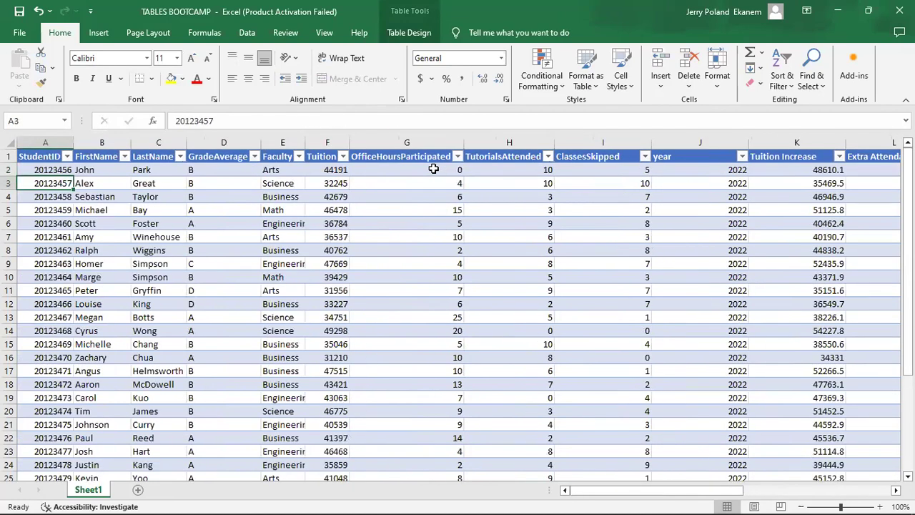
key(Right)
key(Right)
key(Right)
key(Right)
key(Right)
key(Right)
key(Right)
key(Right)
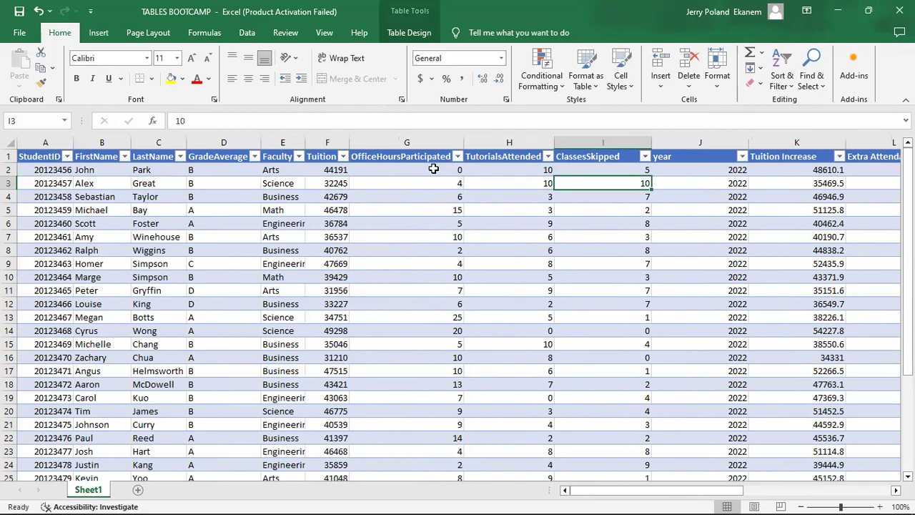
key(Right)
key(Right)
key(Right)
key(Right)
key(Right)
key(Right)
key(Right)
key(Right)
key(Right)
key(Right)
key(Left)
key(Left)
key(Left)
key(Left)
key(Left)
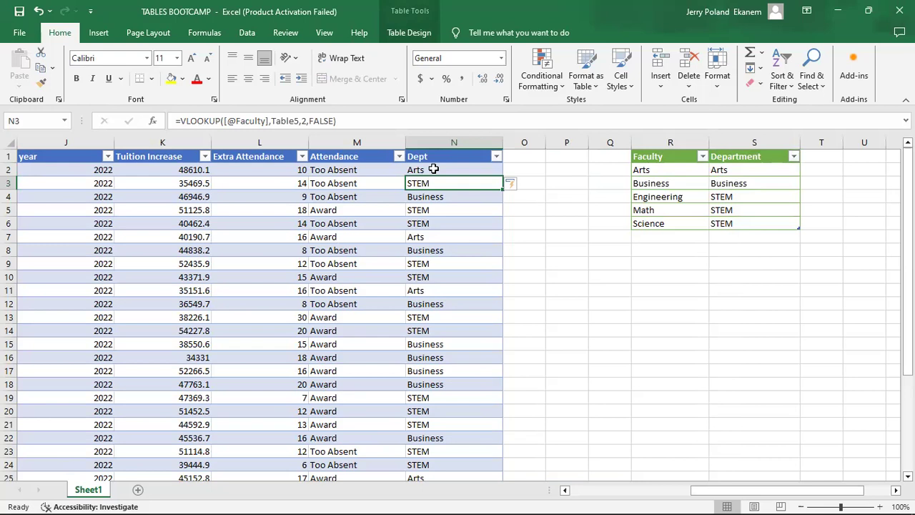
Review row 3 from the Dept column back to StudentID and across again to Extra Attendance.
key(Left)
key(Left)
key(Left)
key(Left)
key(Left)
key(Left)
key(Left)
key(Left)
key(Left)
key(Left)
key(Left)
key(Left)
key(Left)
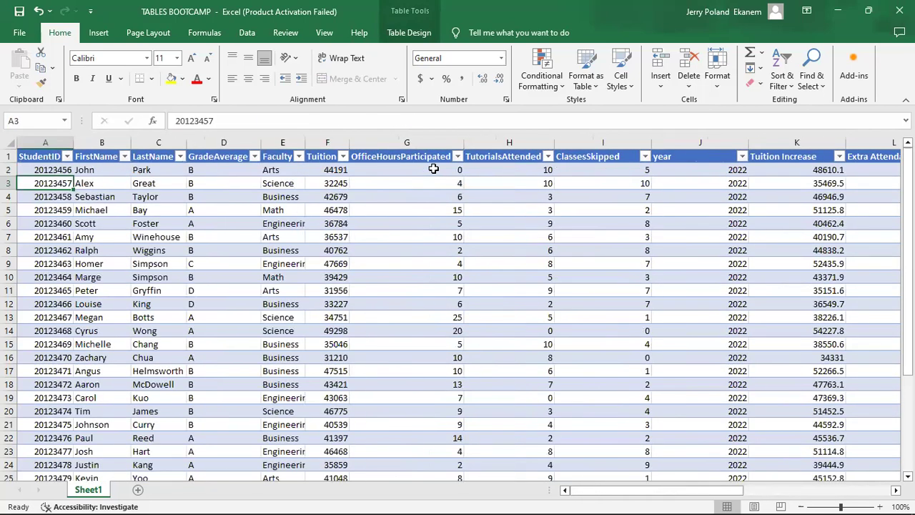
key(Right)
key(Right)
key(Right)
key(Right)
key(Right)
key(Right)
key(Right)
key(Right)
key(Right)
key(Right)
key(Right)
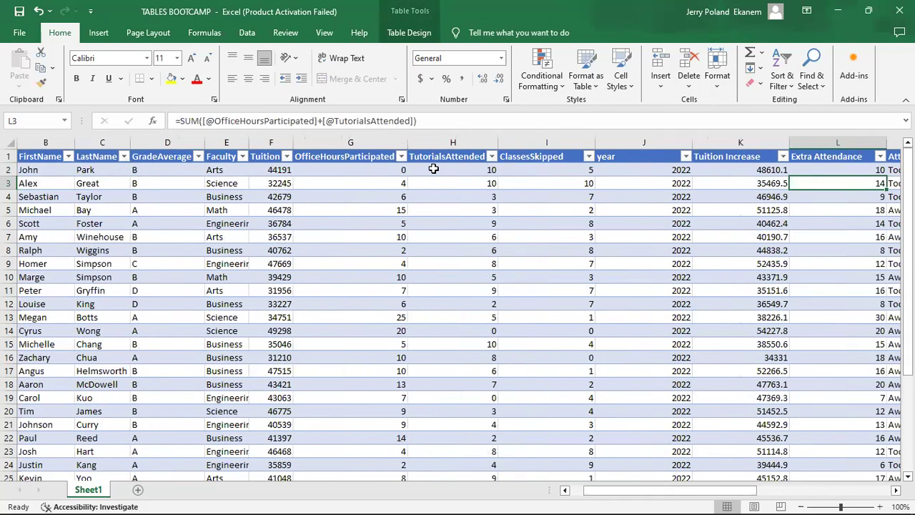
Try shrinking the student table so it ends at the Tuition Increase column in row 34, and undo the resize.
drag(725, 491, 785, 495)
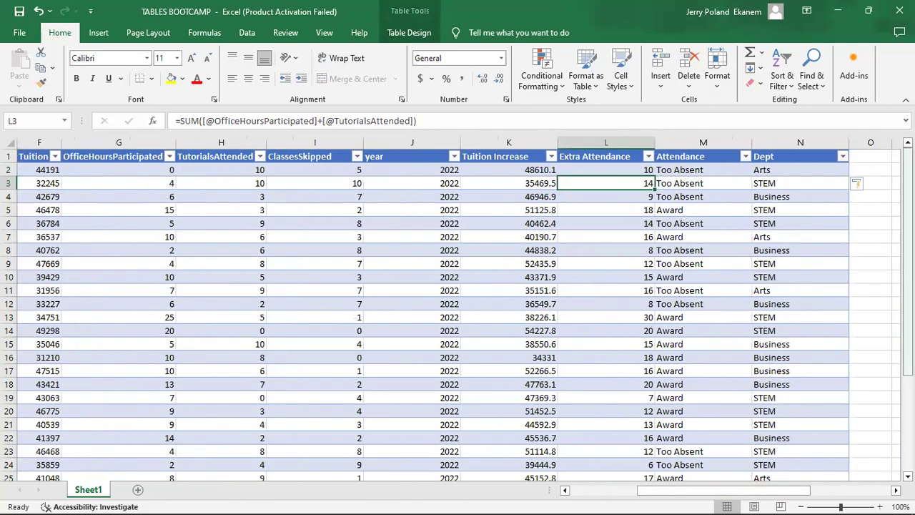
drag(908, 241, 908, 313)
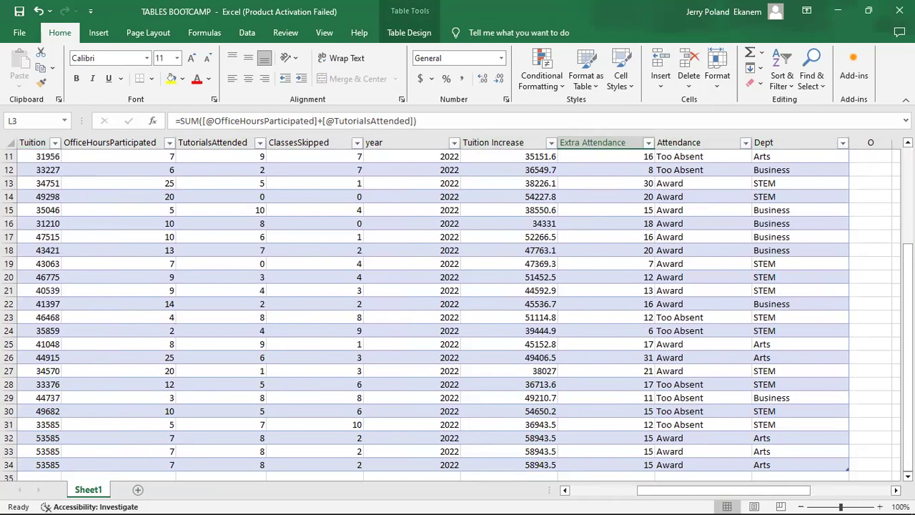
mouse_move(908, 322)
mouse_down()
mouse_move(908, 226)
mouse_move(907, 322)
mouse_up()
drag(848, 465, 590, 451)
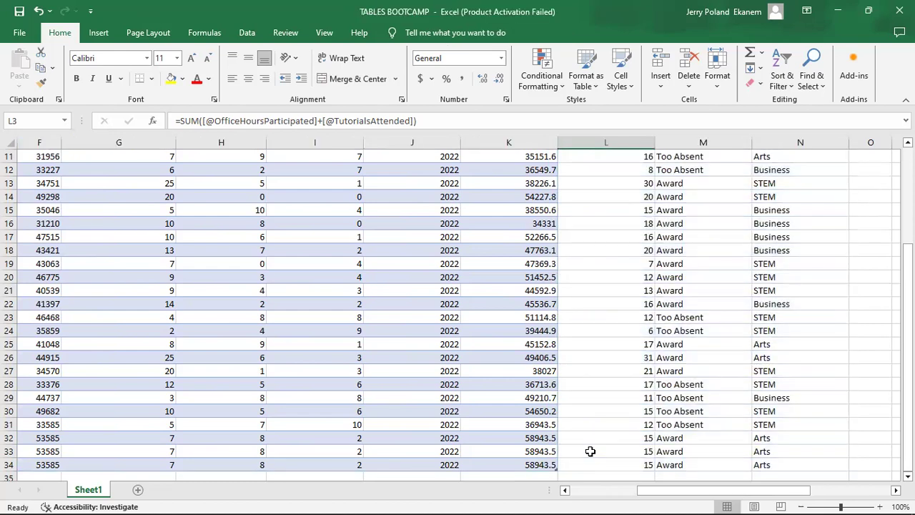
key(ctrl+z)
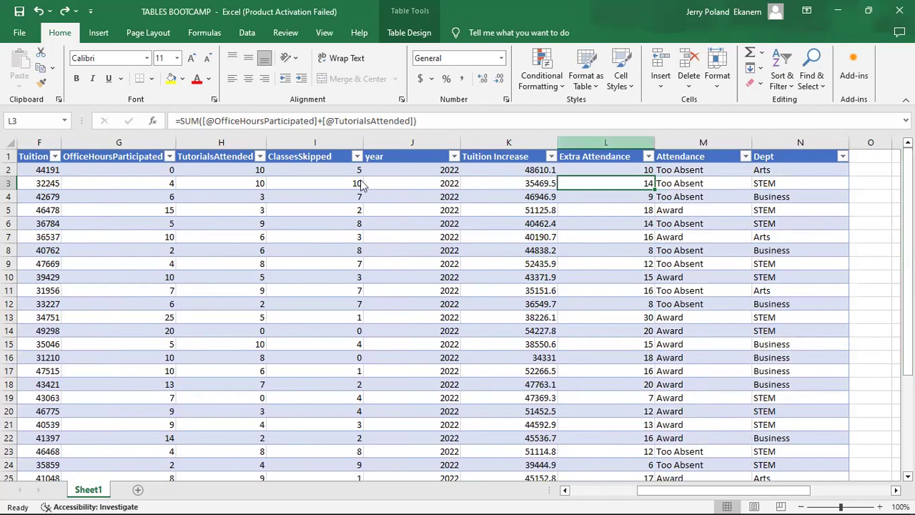
Rename the student table as Studentgrade.
click(408, 37)
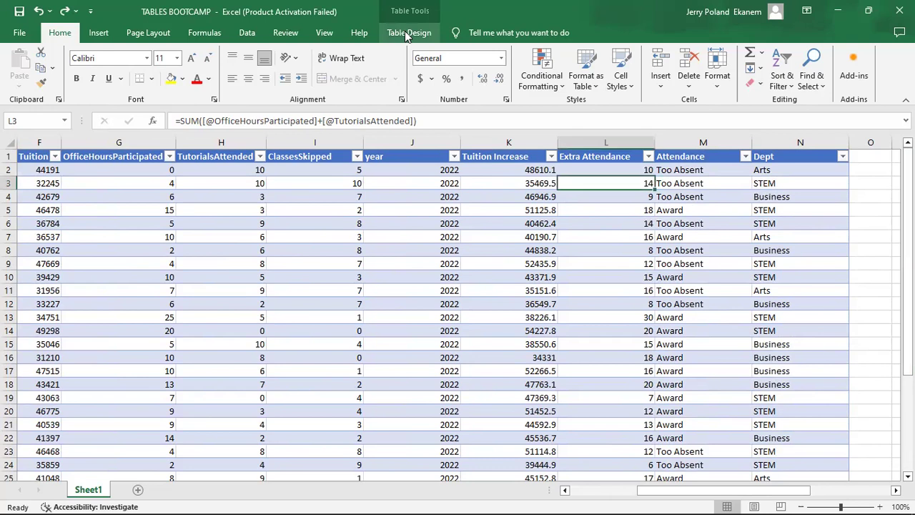
click(406, 37)
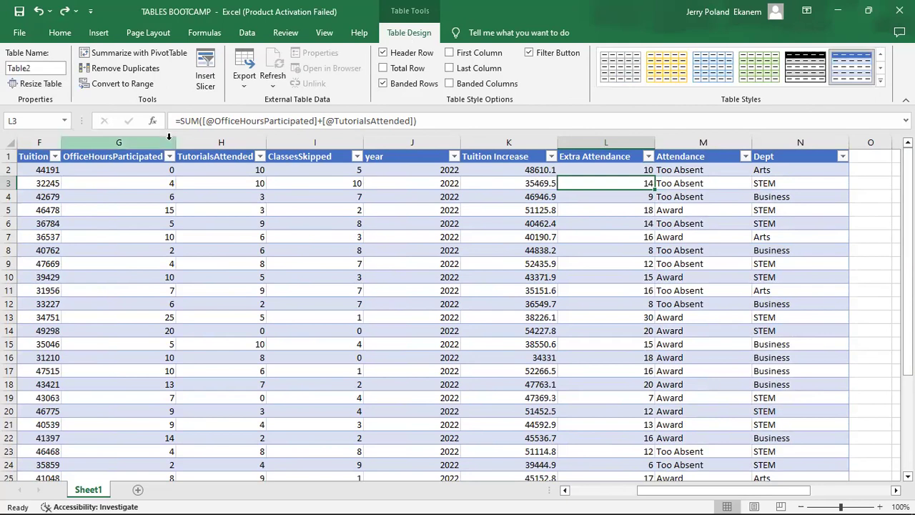
click(50, 68)
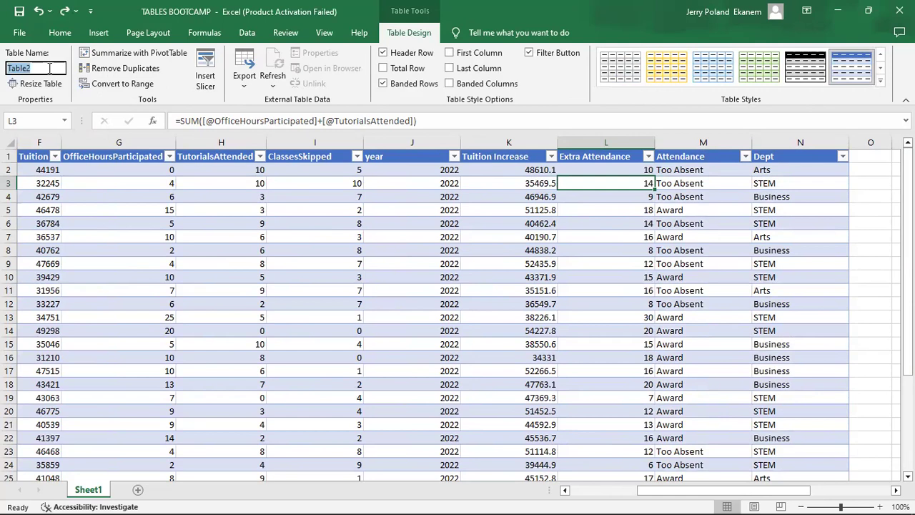
text(Studentgrade)
key(Return)
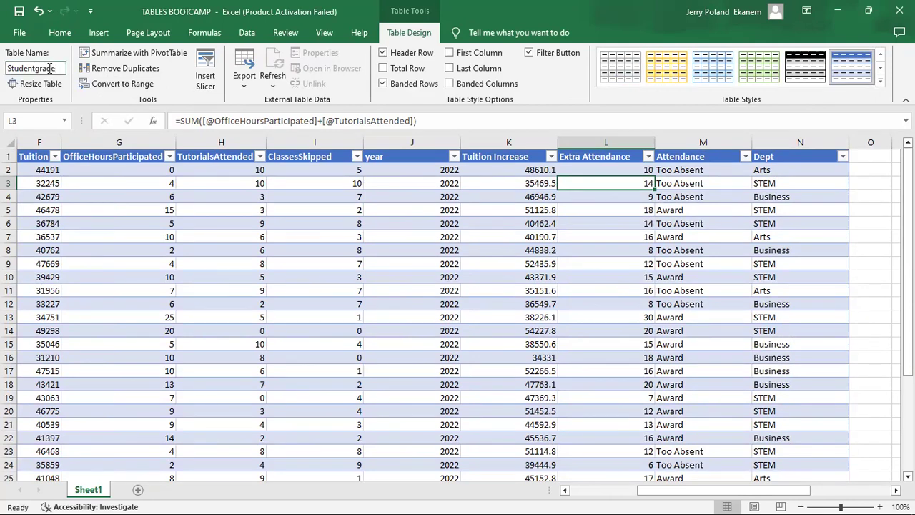
click(452, 224)
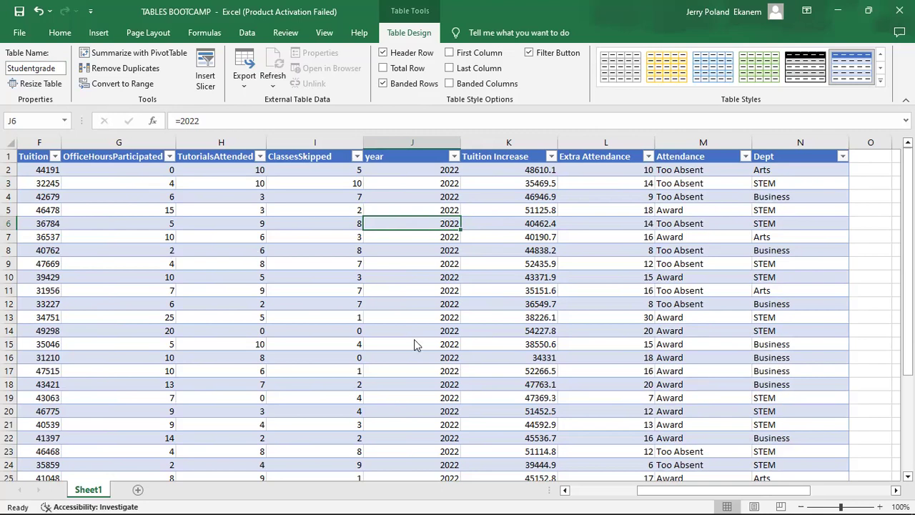
Turn the table's header row off and back on, and try the First Column emphasis on StudentID.
click(384, 53)
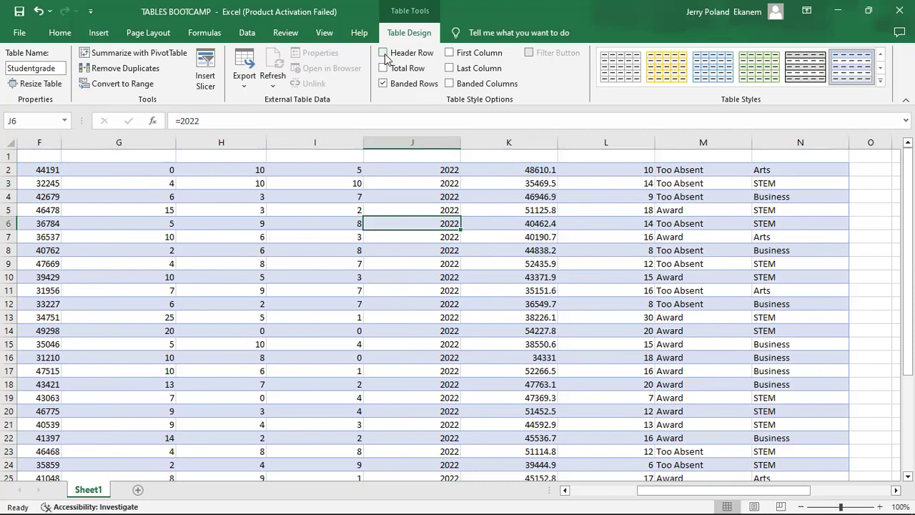
click(384, 55)
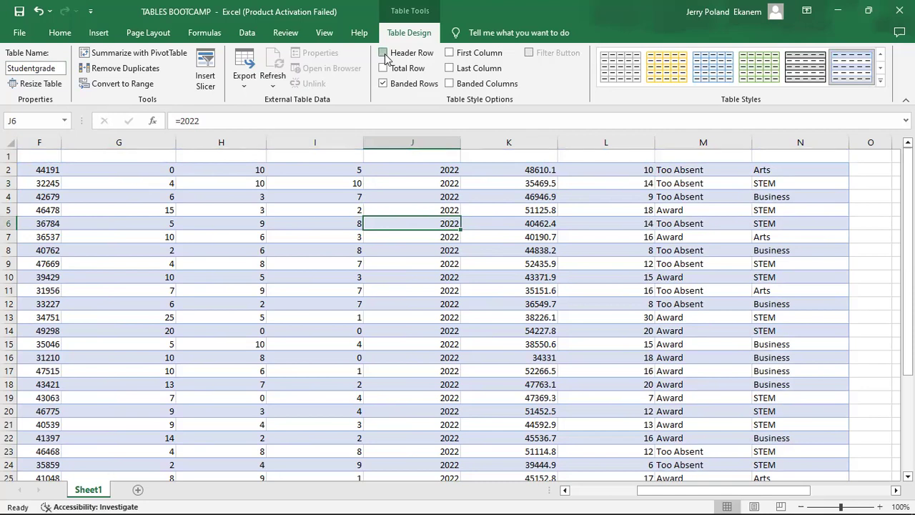
click(451, 54)
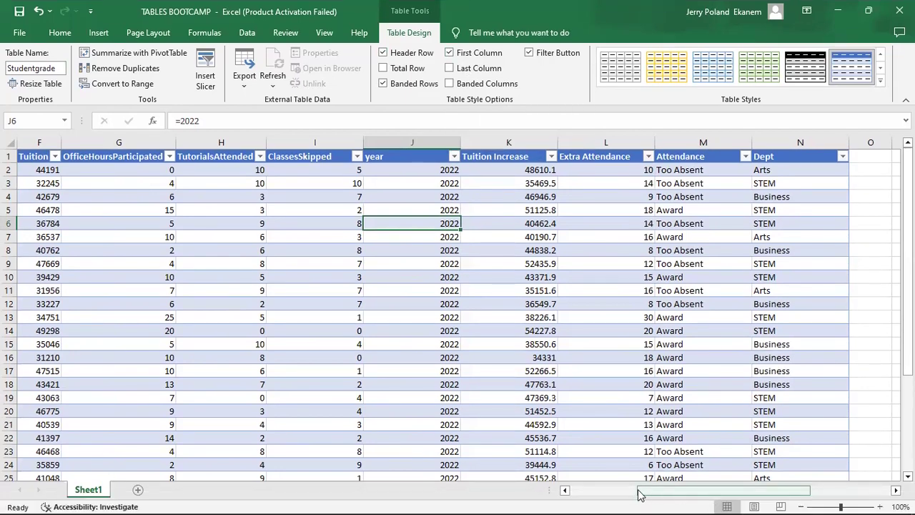
drag(639, 494, 622, 495)
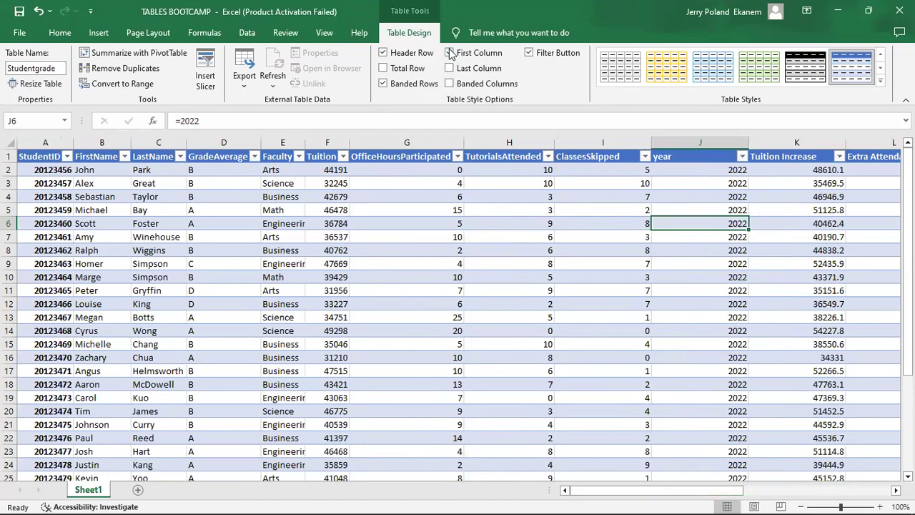
Turn the header filter buttons off and back on, and try the Last Column emphasis on Dept before removing it.
click(529, 52)
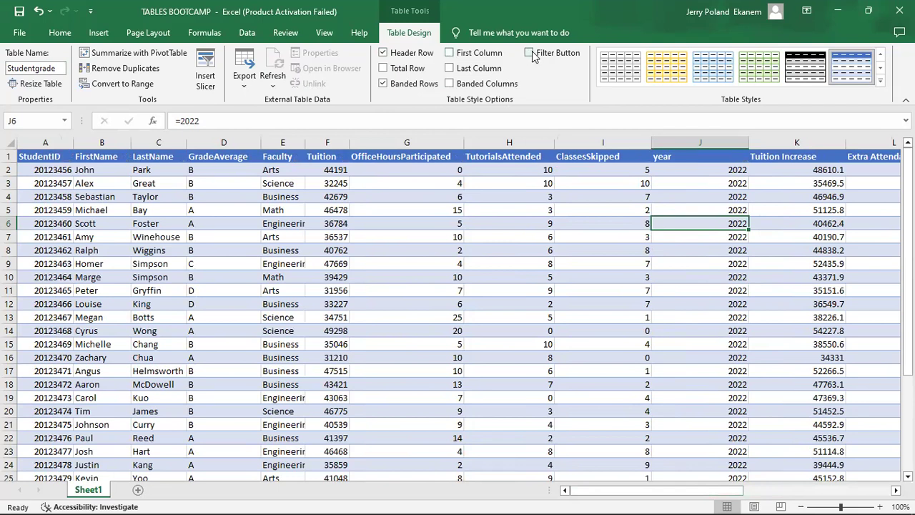
click(529, 53)
click(450, 68)
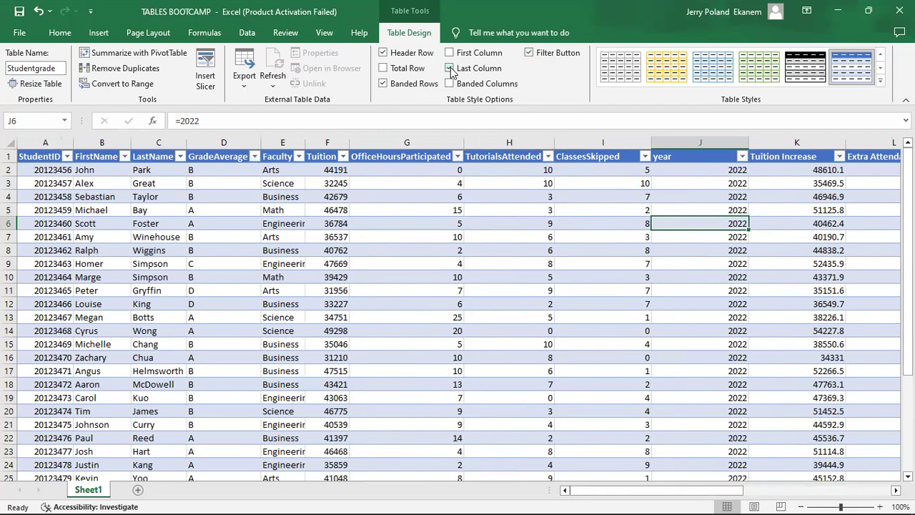
drag(644, 493, 676, 494)
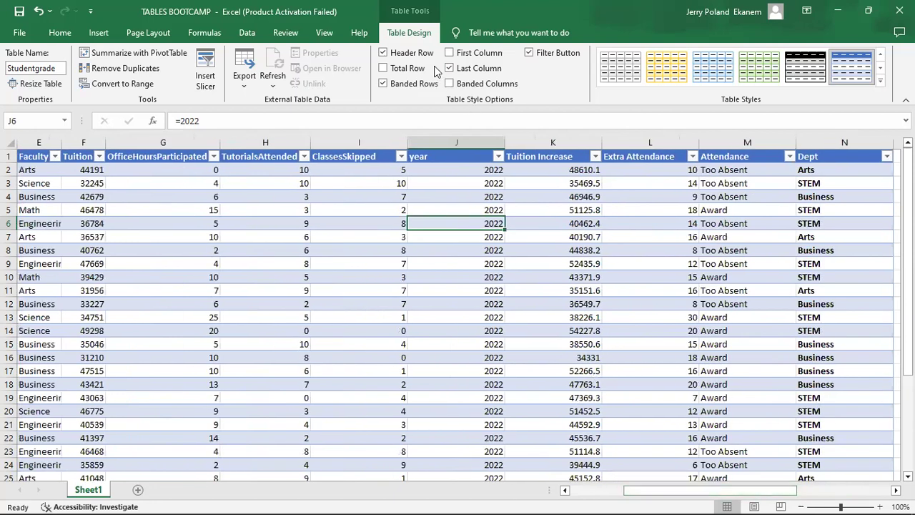
click(449, 68)
Try banded columns on and off, and switch banded rows off and back on for the table.
click(449, 84)
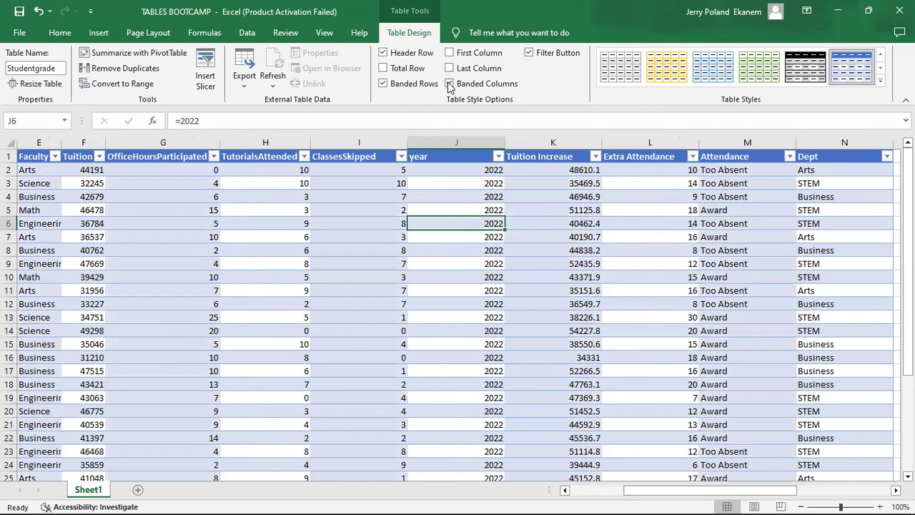
click(450, 83)
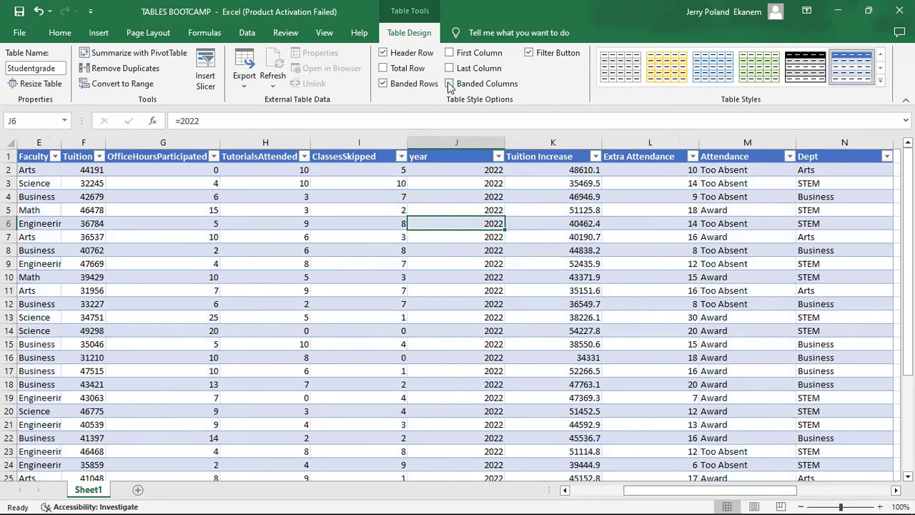
click(383, 83)
click(384, 84)
Add a total row beneath the last record of the Studentgrade table.
drag(909, 193, 908, 228)
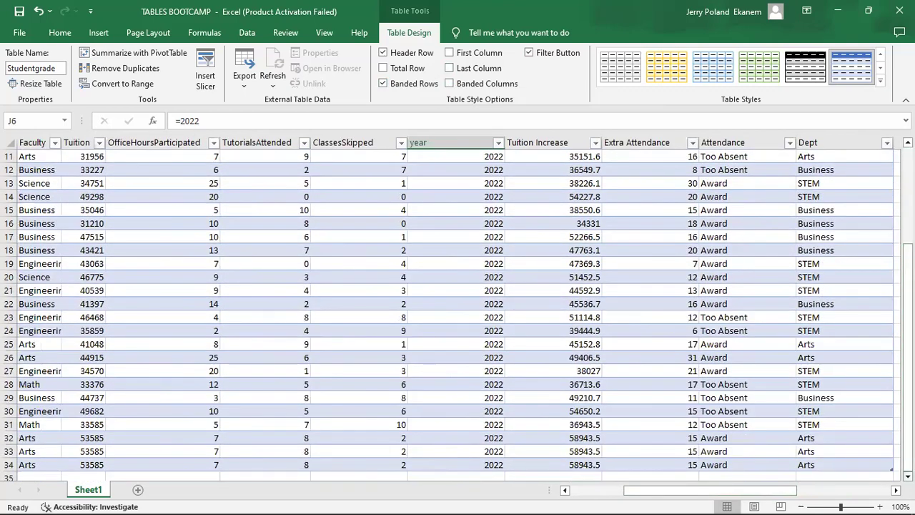
click(908, 476)
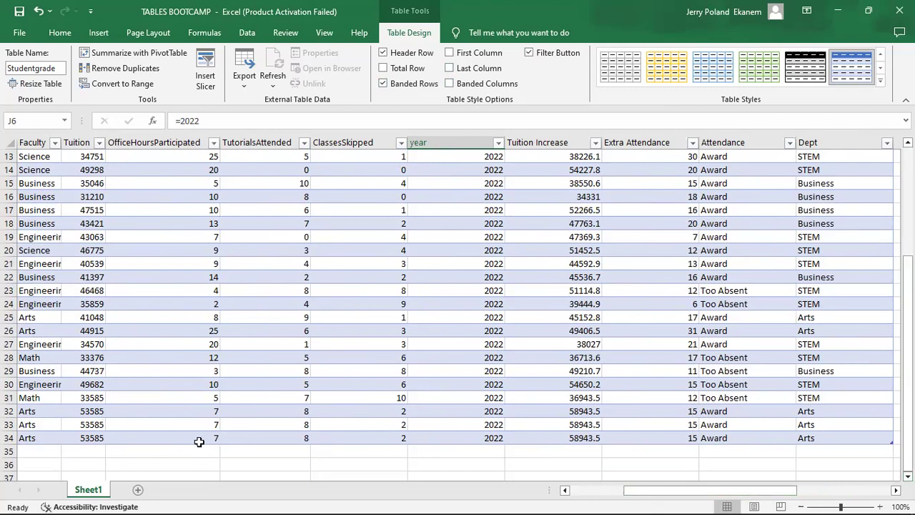
click(178, 438)
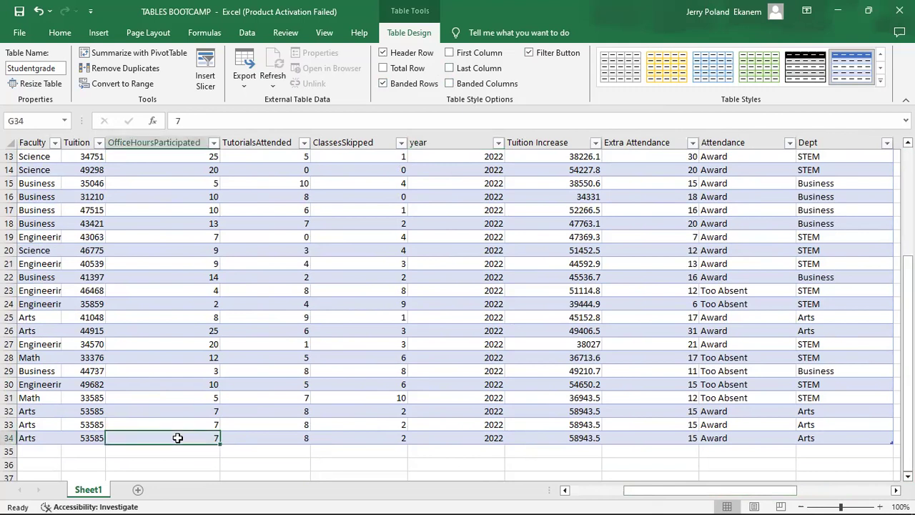
drag(909, 427, 909, 318)
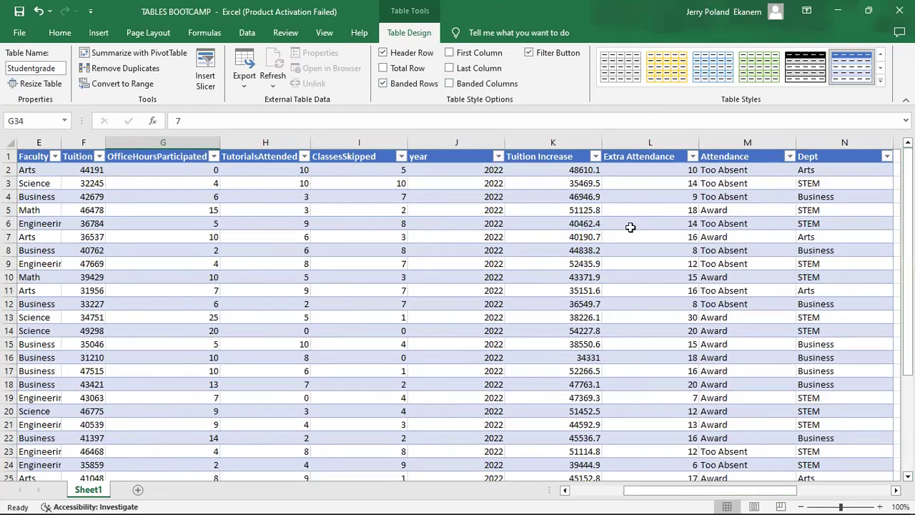
click(383, 69)
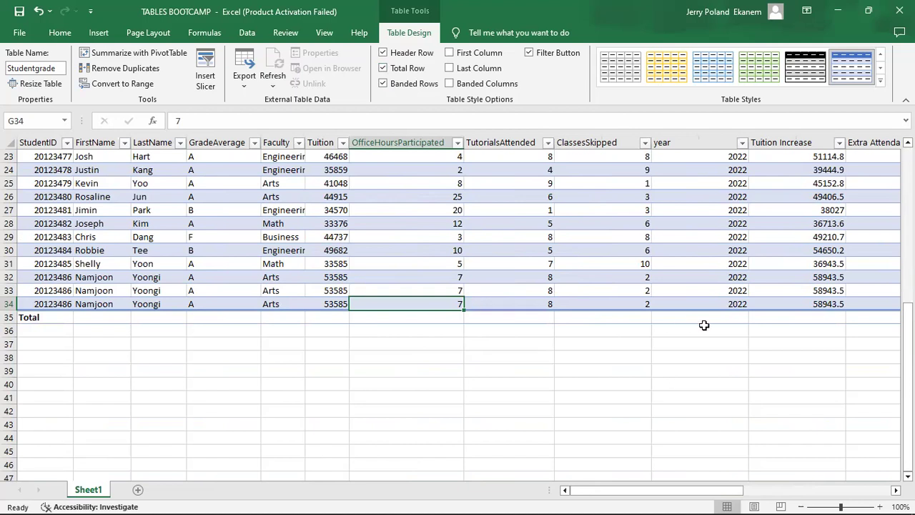
Set the Tuition Increase cell in the total row to the Sum function.
click(799, 319)
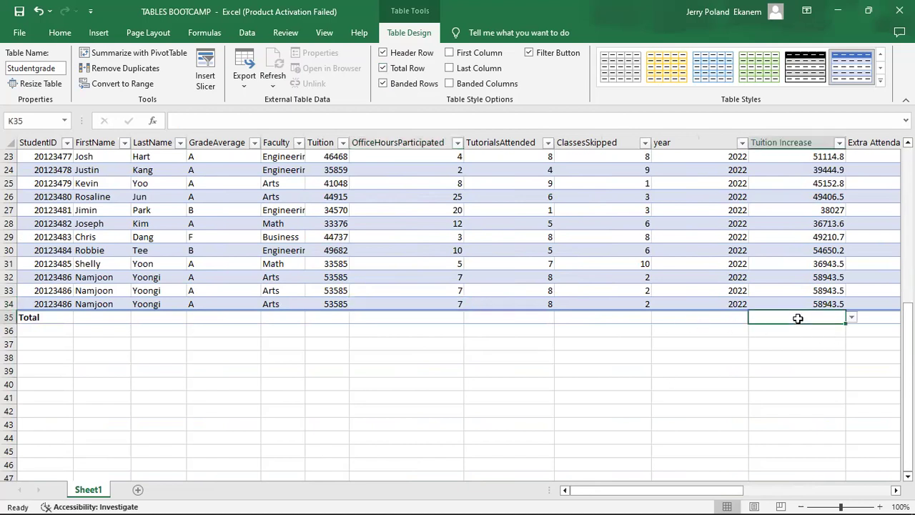
click(851, 318)
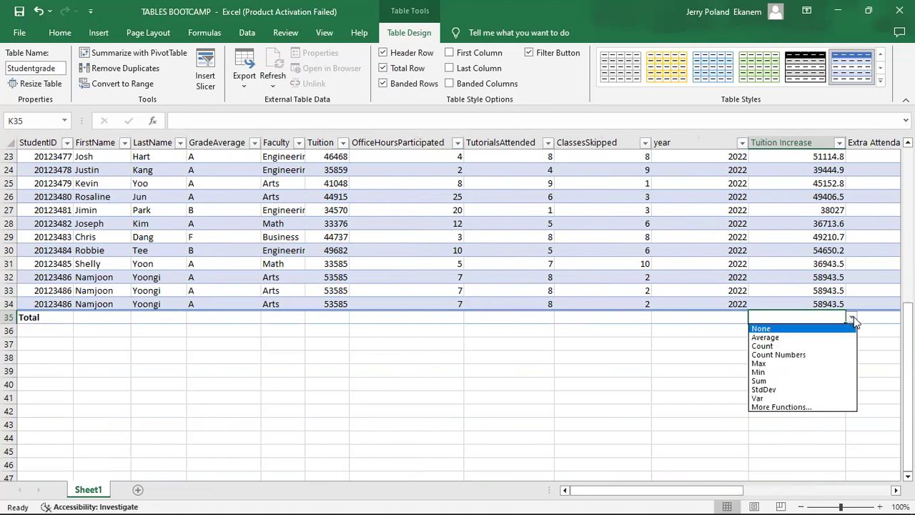
click(789, 382)
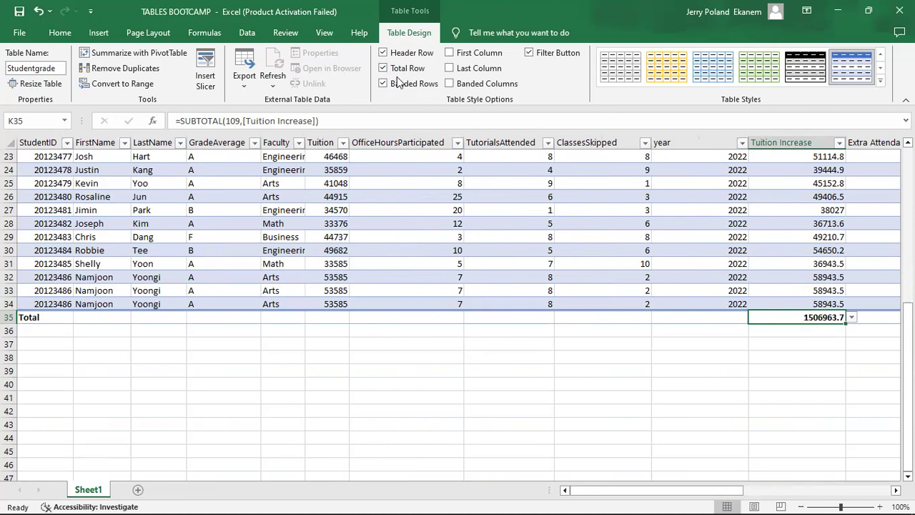
Try the Count and Max functions for the Tuition Increase column in the total row.
click(852, 317)
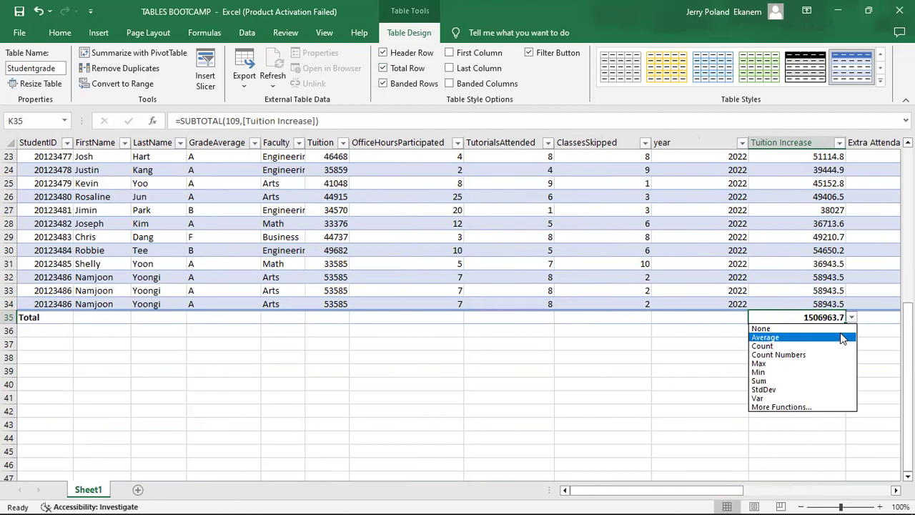
click(805, 346)
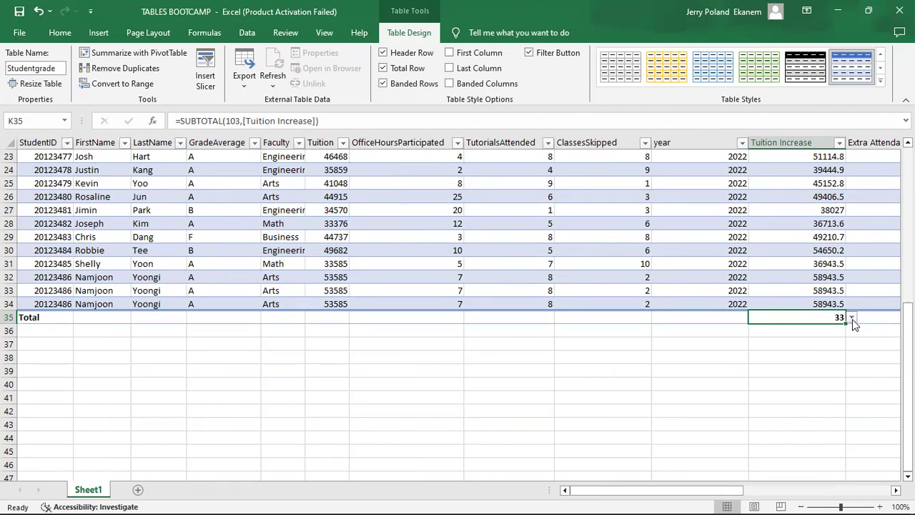
click(852, 319)
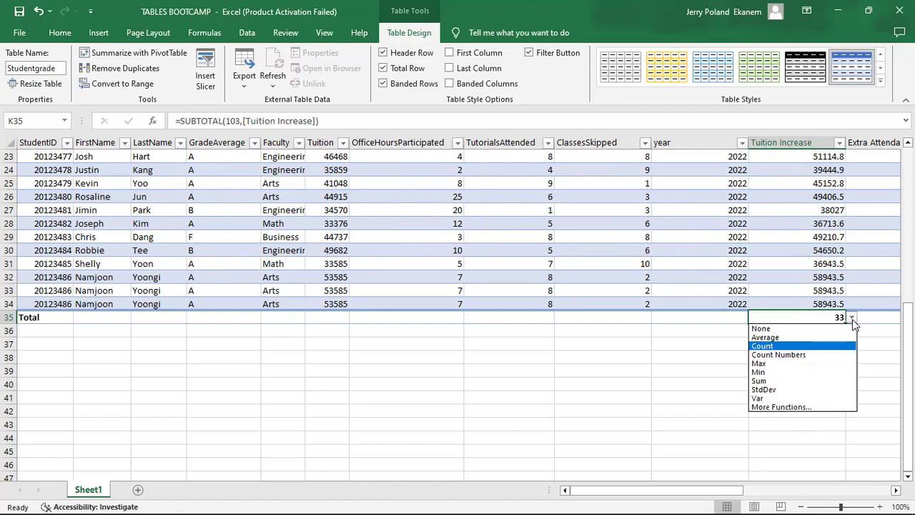
click(790, 364)
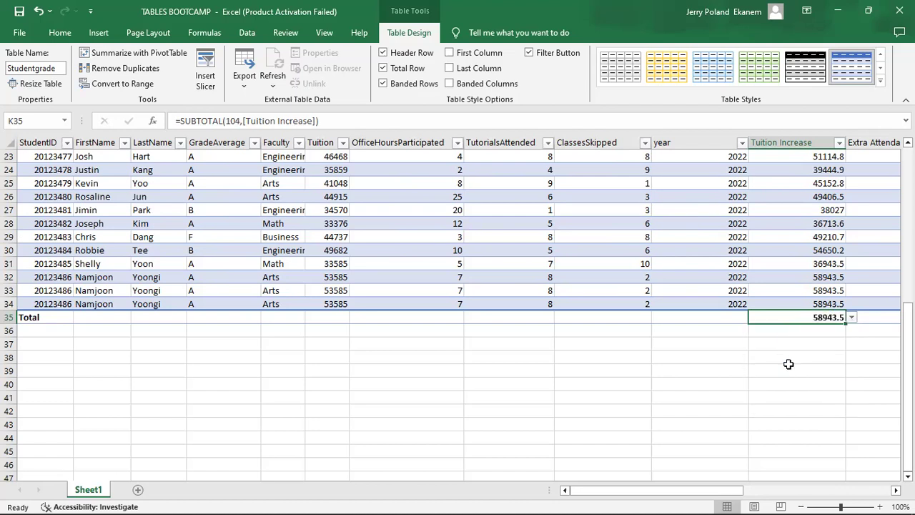
Set the Tuition Increase total to the StdDev function.
click(853, 319)
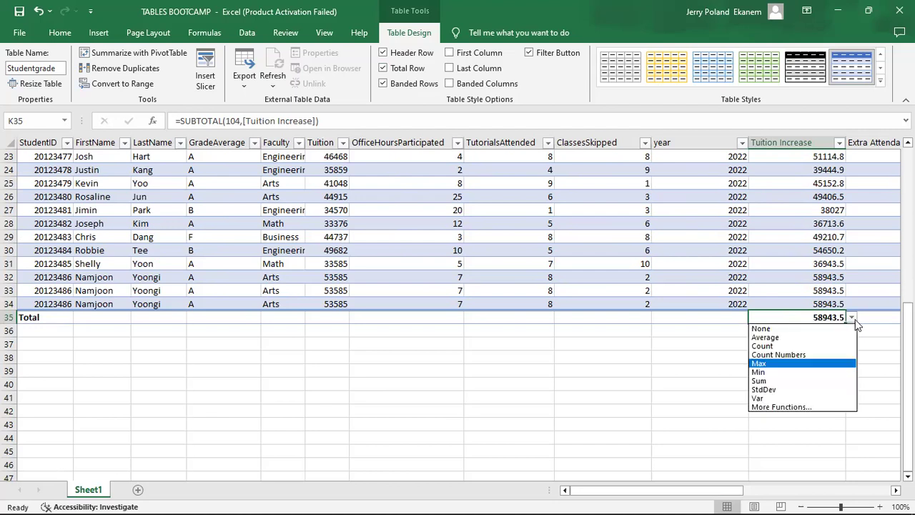
click(784, 388)
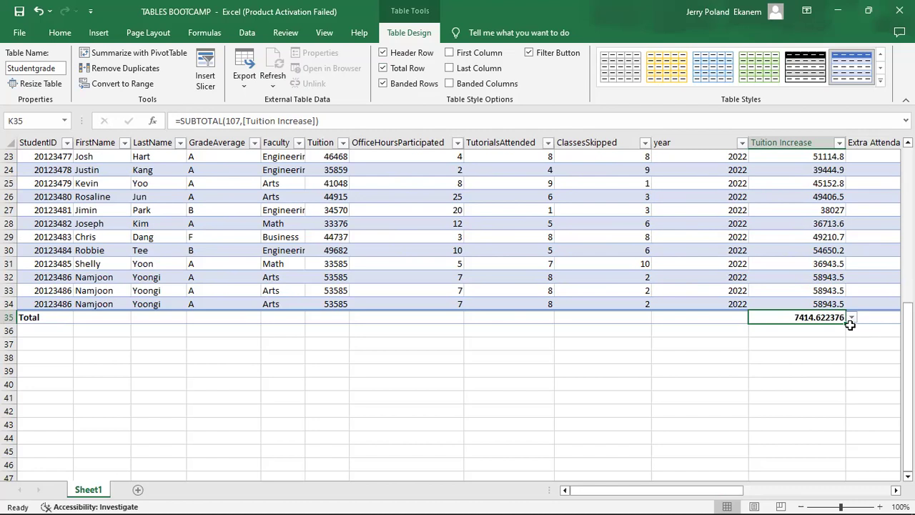
Try the Max and Min functions for the GradeAverage column in the total row.
click(615, 316)
click(232, 320)
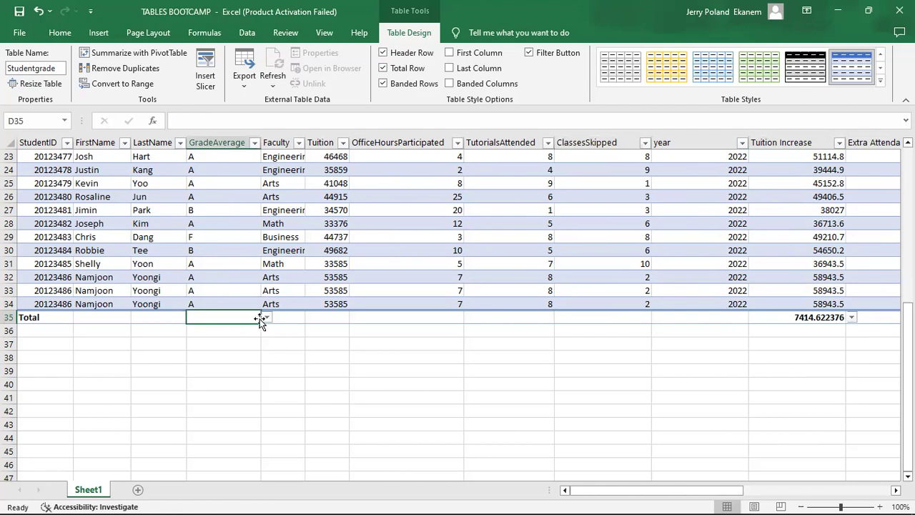
click(268, 319)
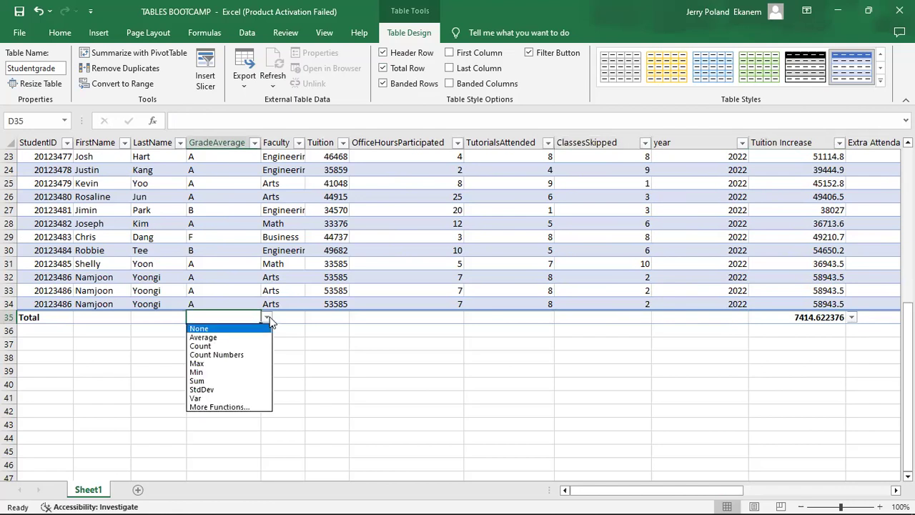
click(228, 364)
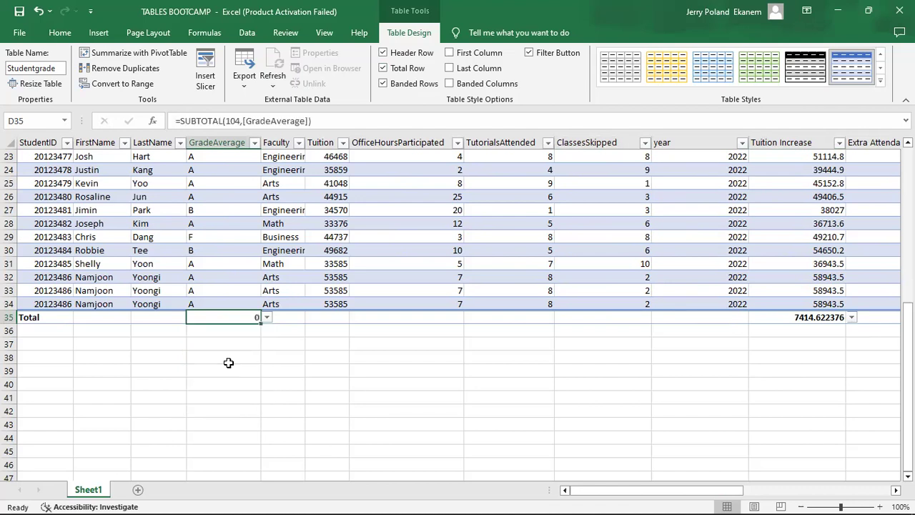
click(267, 318)
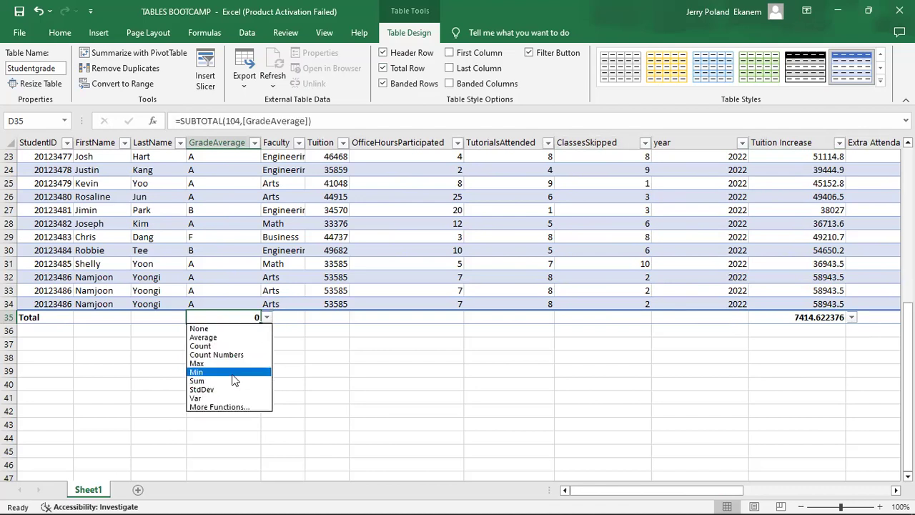
click(234, 373)
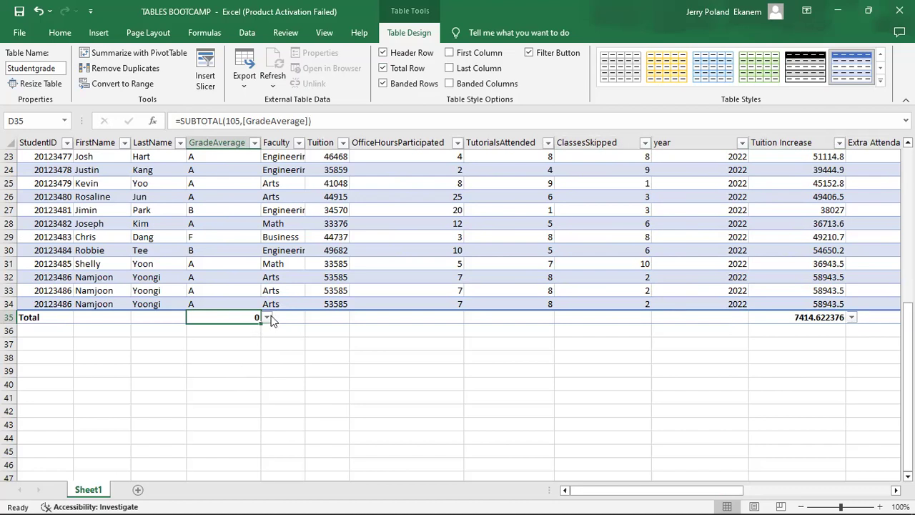
Set the GradeAverage total to the Count function.
click(266, 317)
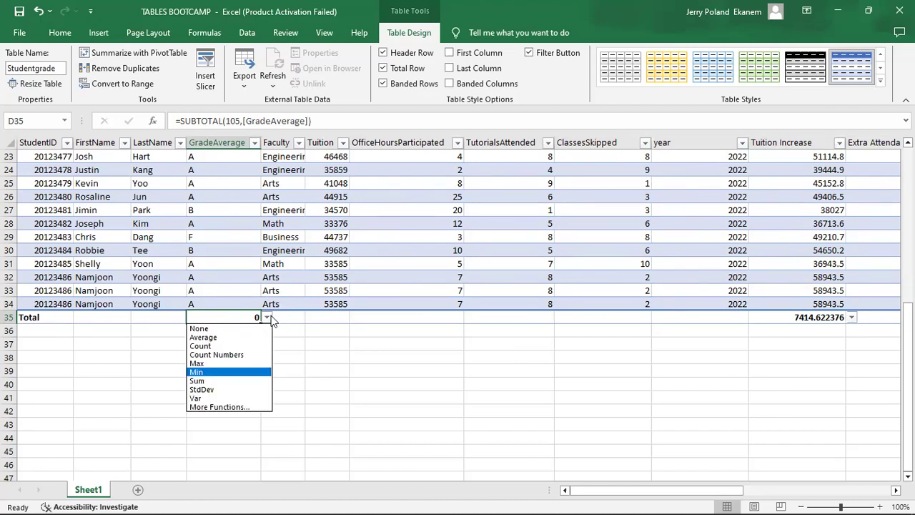
click(246, 345)
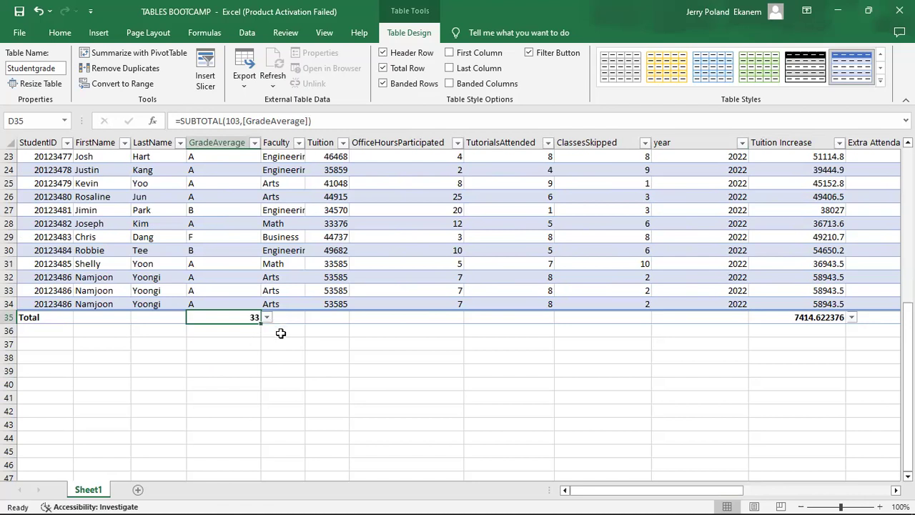
click(266, 317)
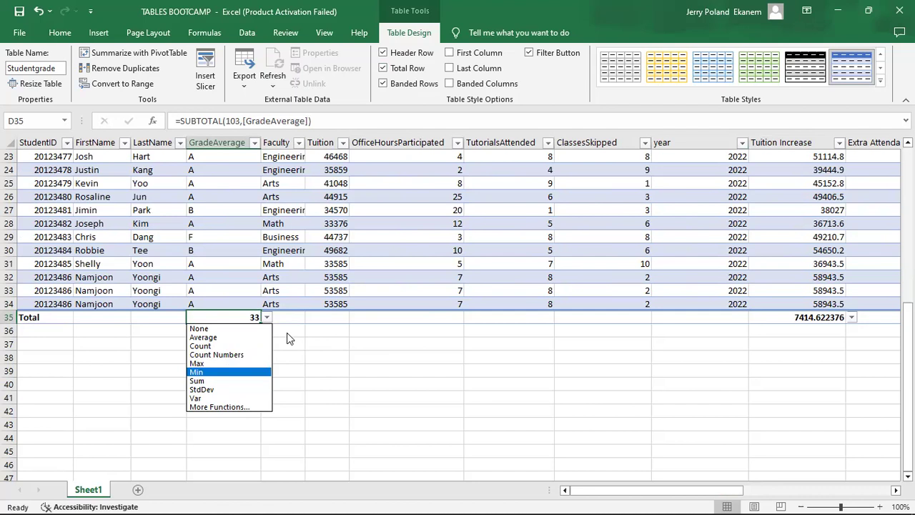
click(315, 329)
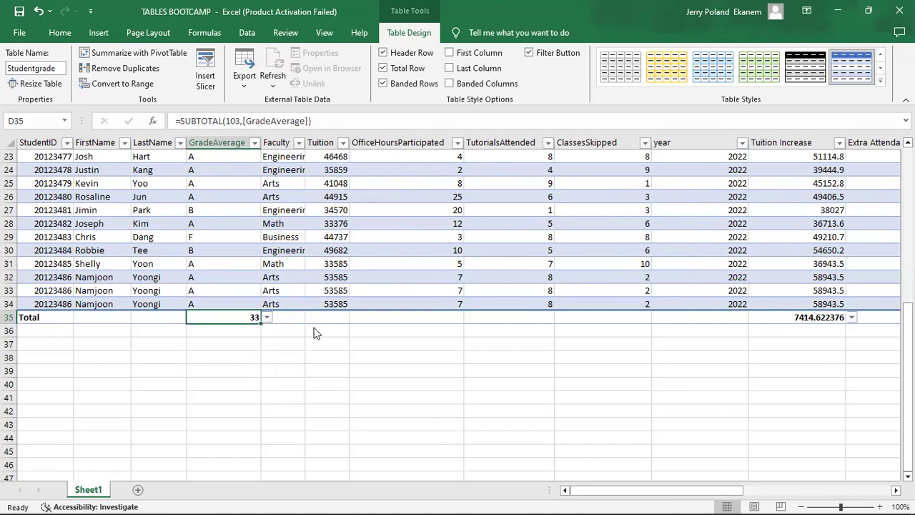
Insert a blank row at row 34, directly above the last student record.
click(9, 304)
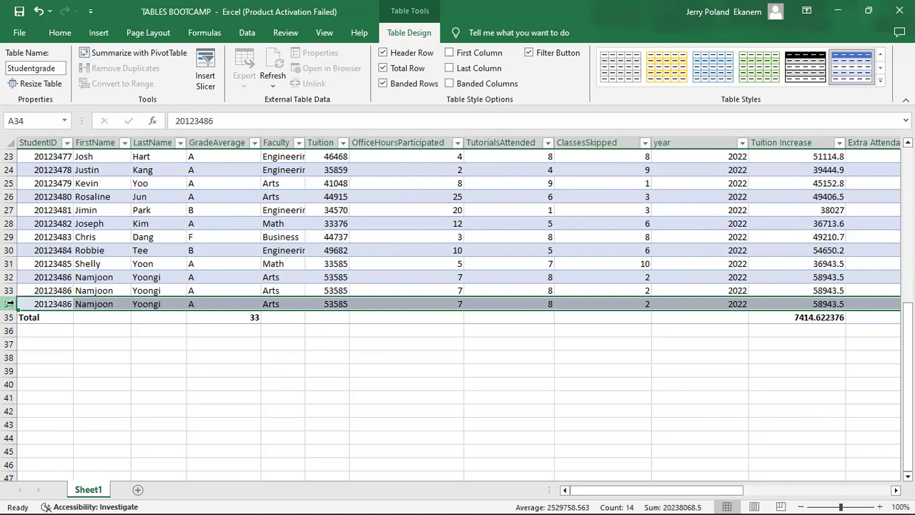
right_click(9, 304)
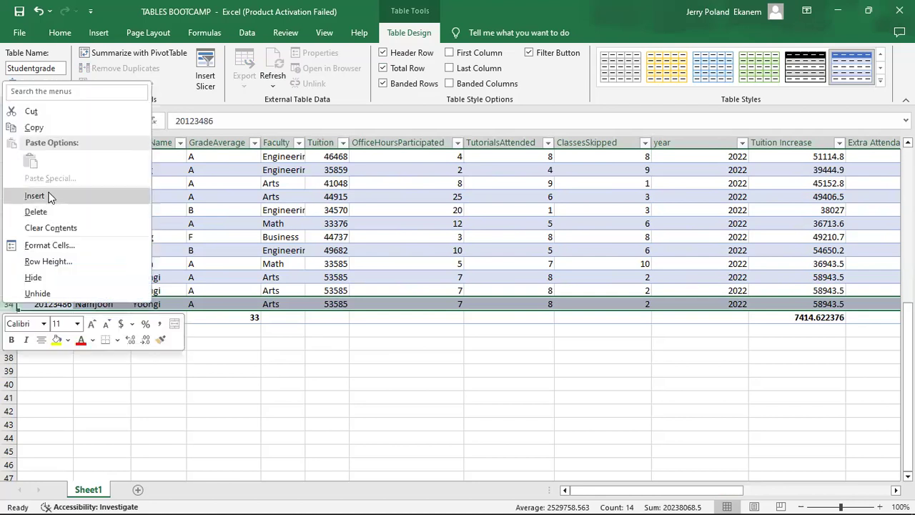
click(34, 196)
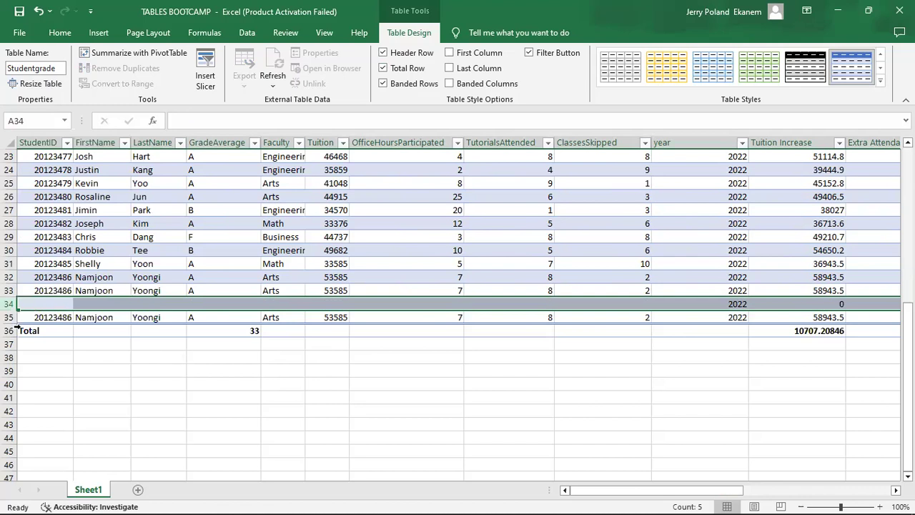
Copy the last student record from row 35 into the blank row 34, then select the GradeAverage total cell.
click(9, 318)
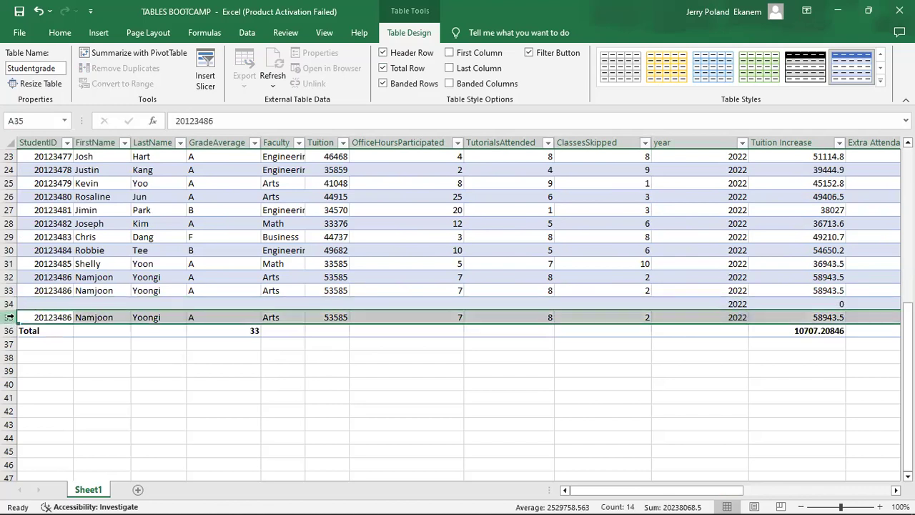
key(ctrl+c)
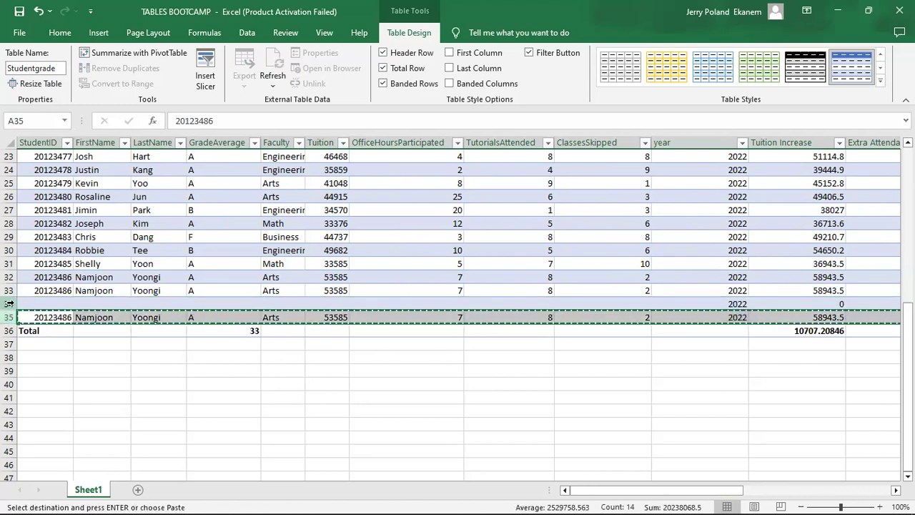
click(5, 303)
key(ctrl+v)
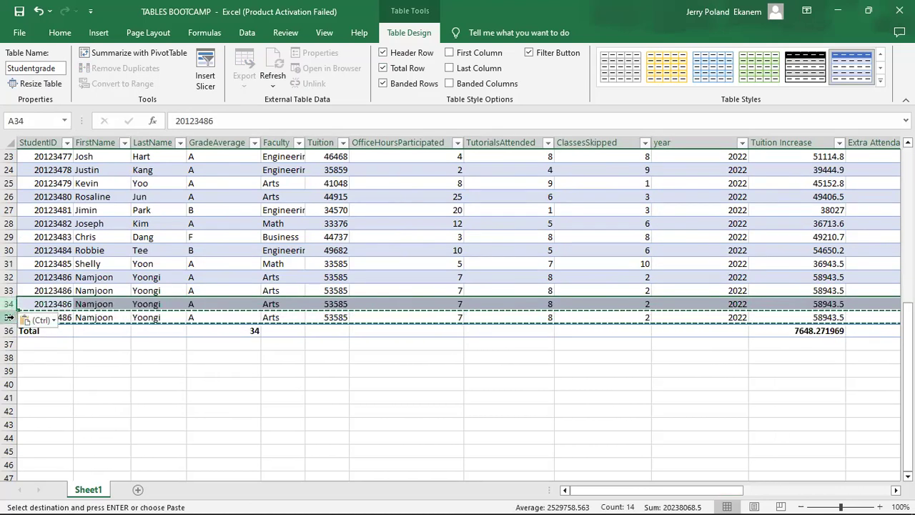
click(9, 317)
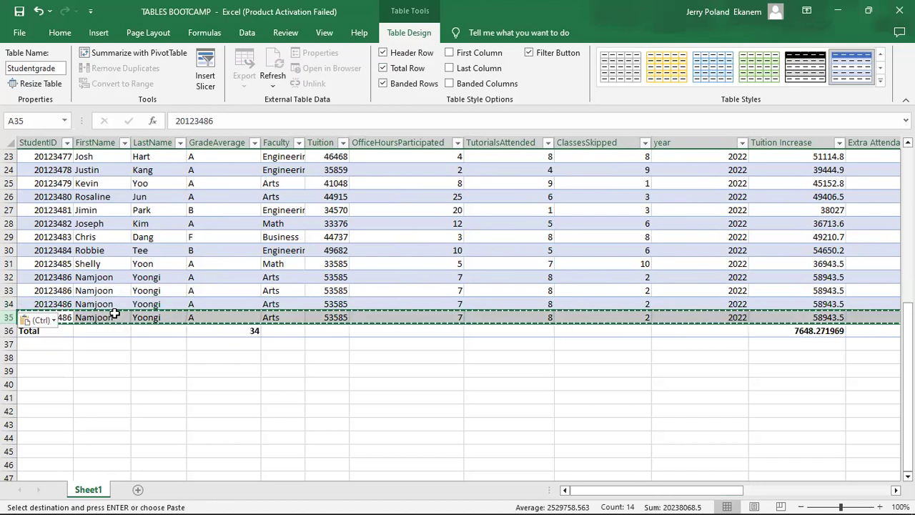
click(114, 319)
key(Down)
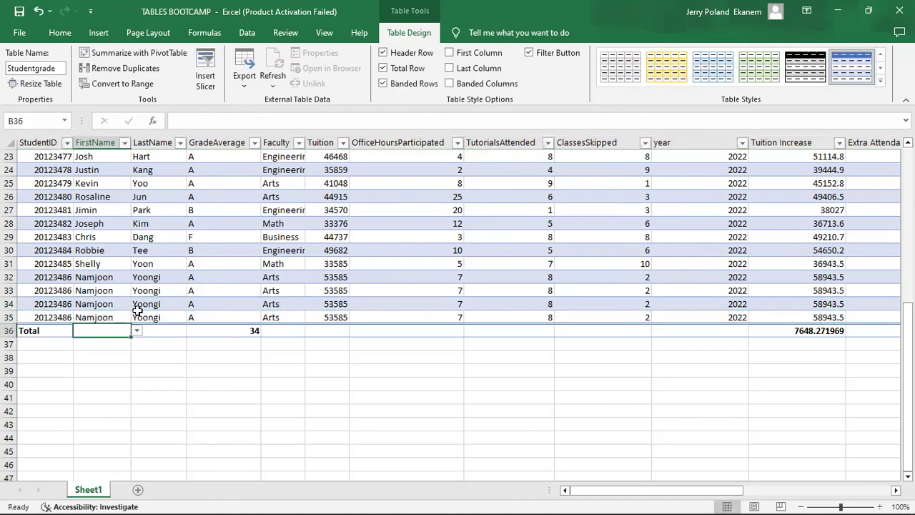
click(178, 377)
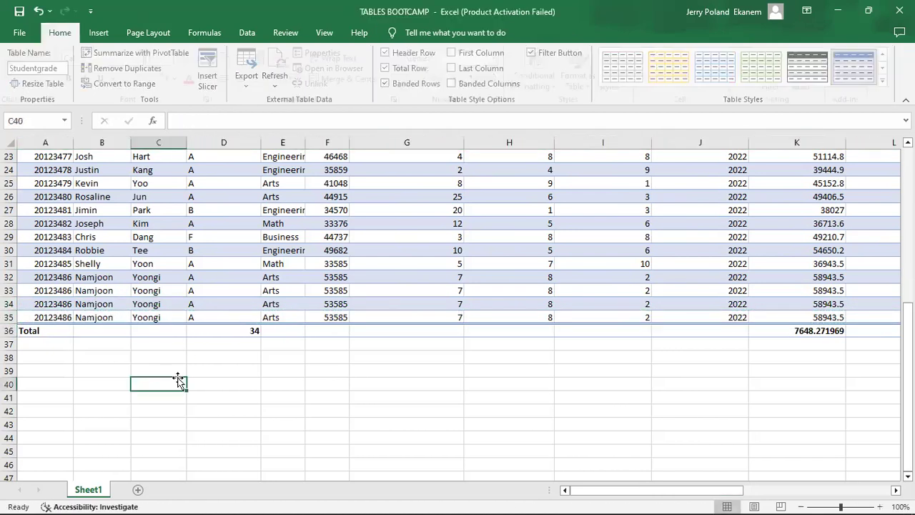
click(230, 331)
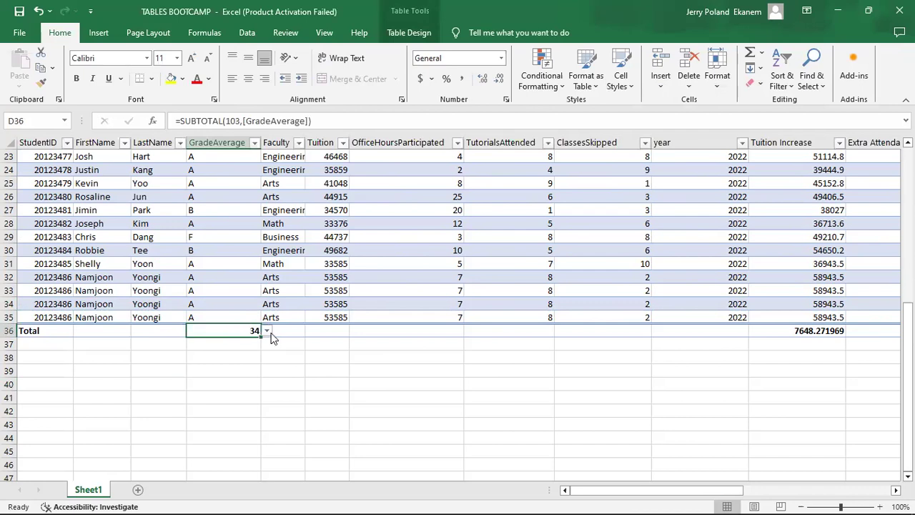
Insert another blank row at row 35, above the last student record, and select the GradeAverage total cell.
click(9, 317)
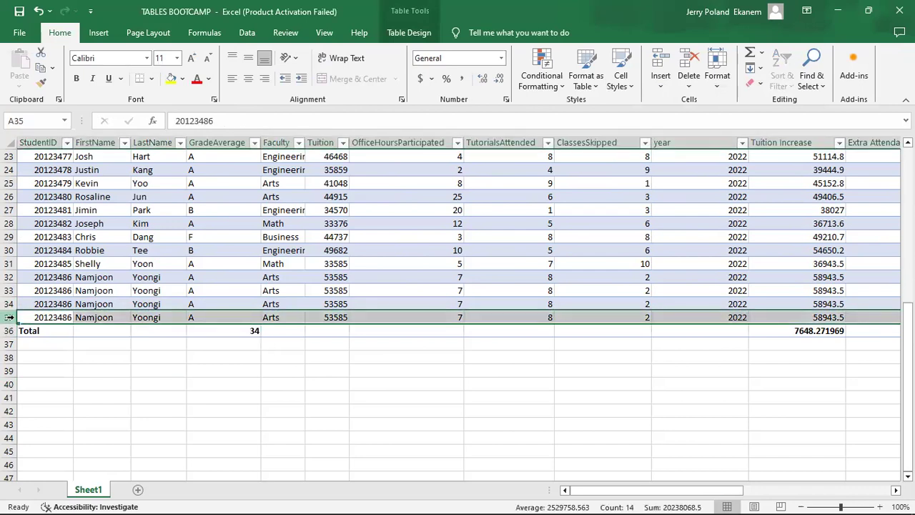
right_click(9, 316)
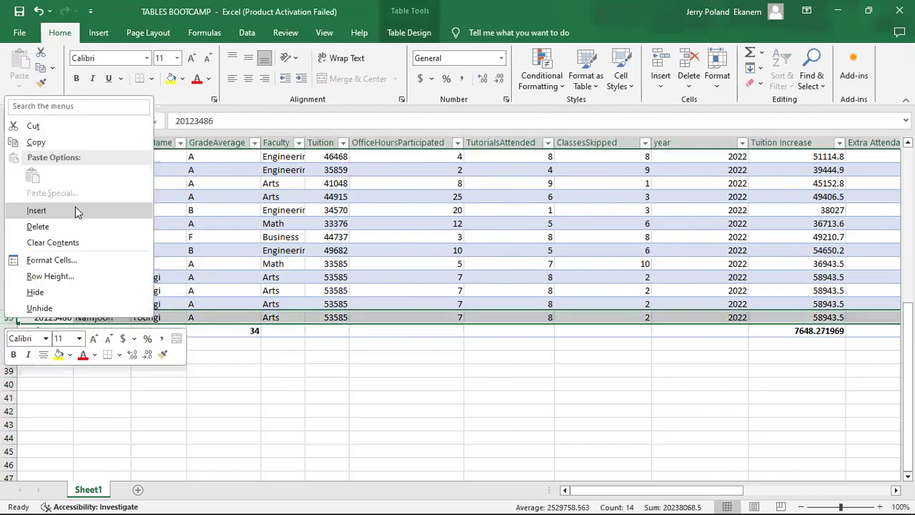
click(75, 209)
click(243, 345)
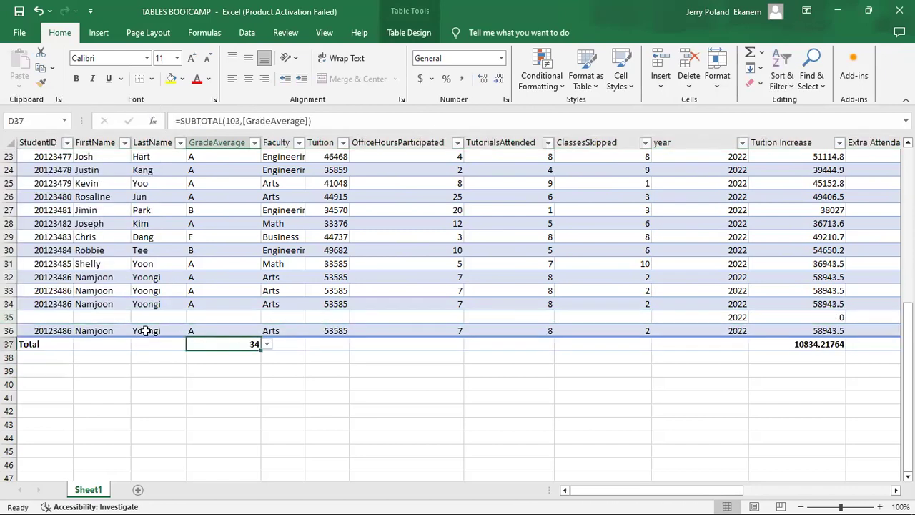
Fill the blank row 35 with a copy of the student record in row 36.
click(10, 330)
key(ctrl+c)
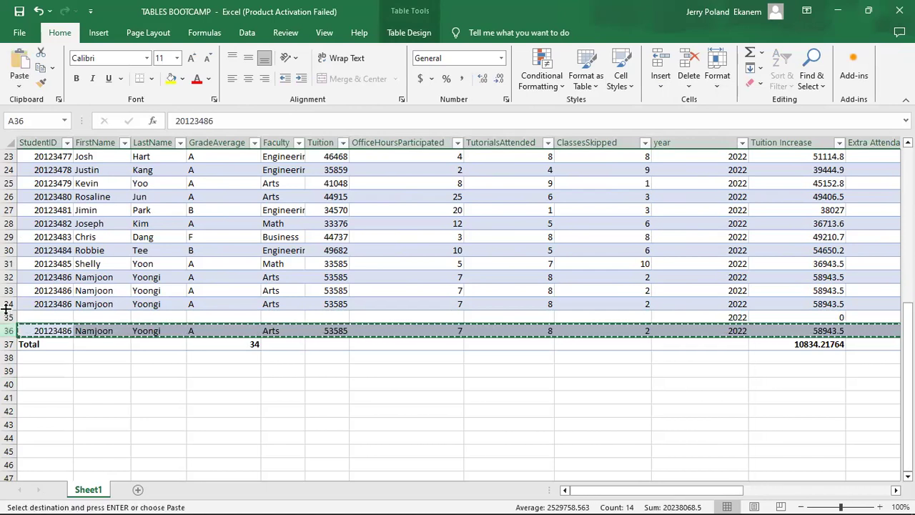
click(8, 317)
key(ctrl+v)
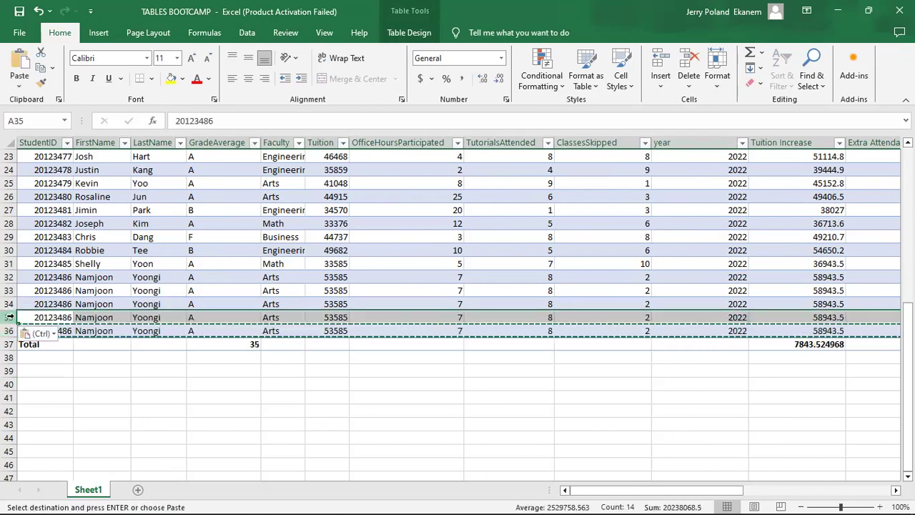
double_click(243, 344)
key(Return)
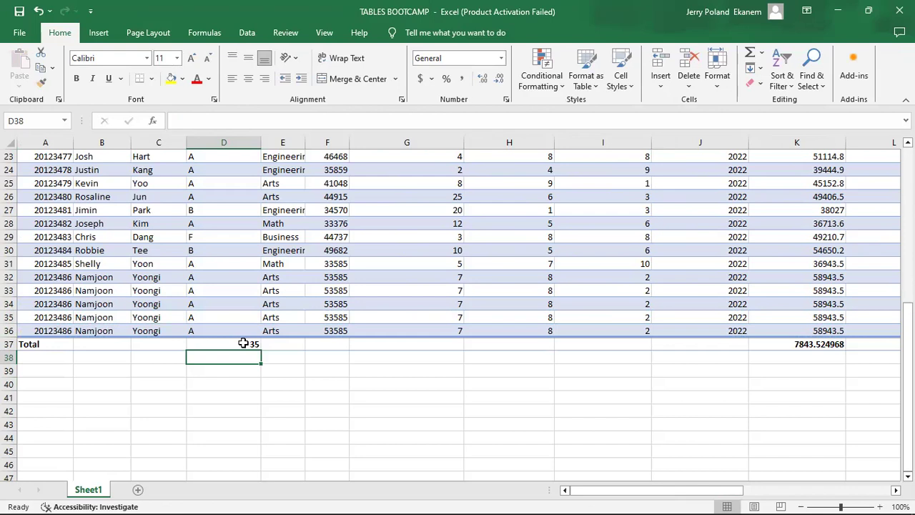
click(240, 409)
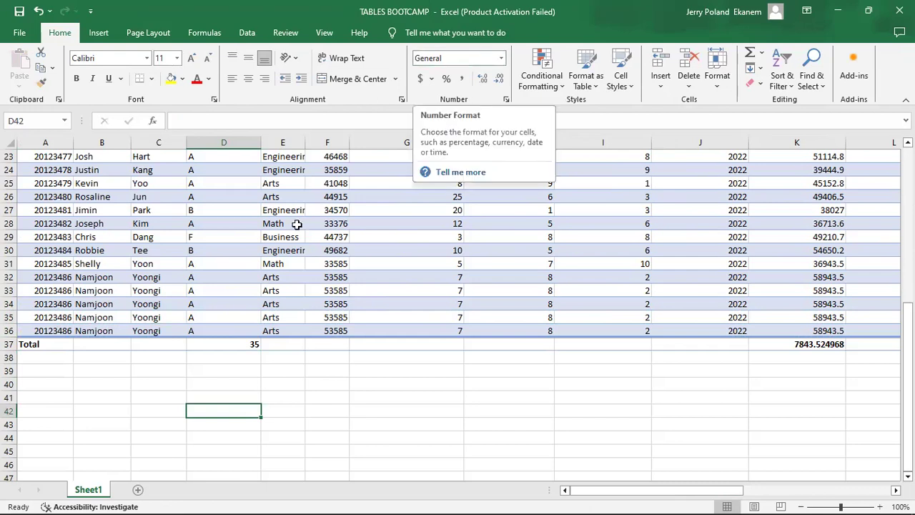
Remove duplicate records from the Studentgrade table, comparing all columns and treating the first row as headers.
click(215, 294)
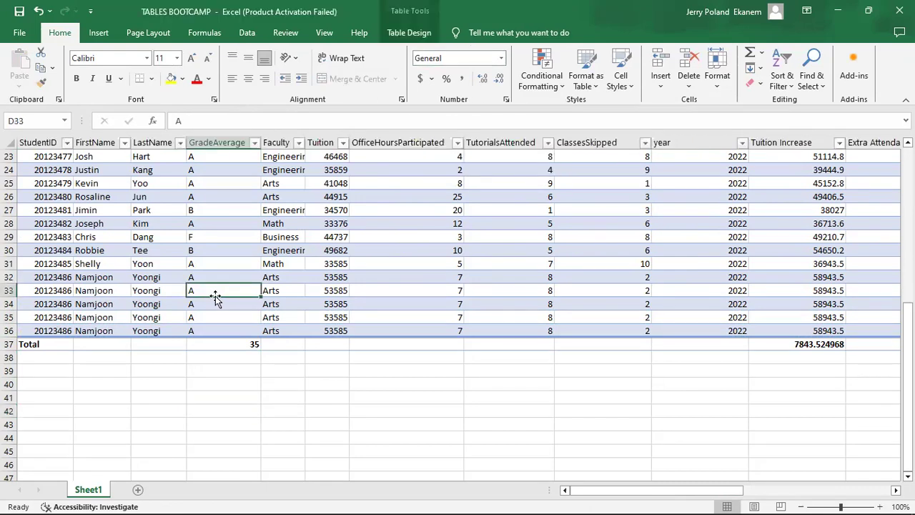
click(406, 33)
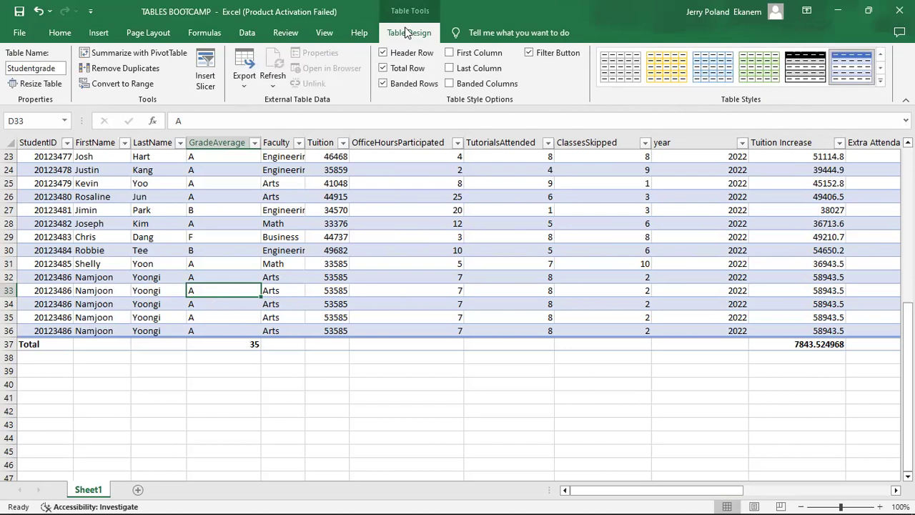
click(162, 306)
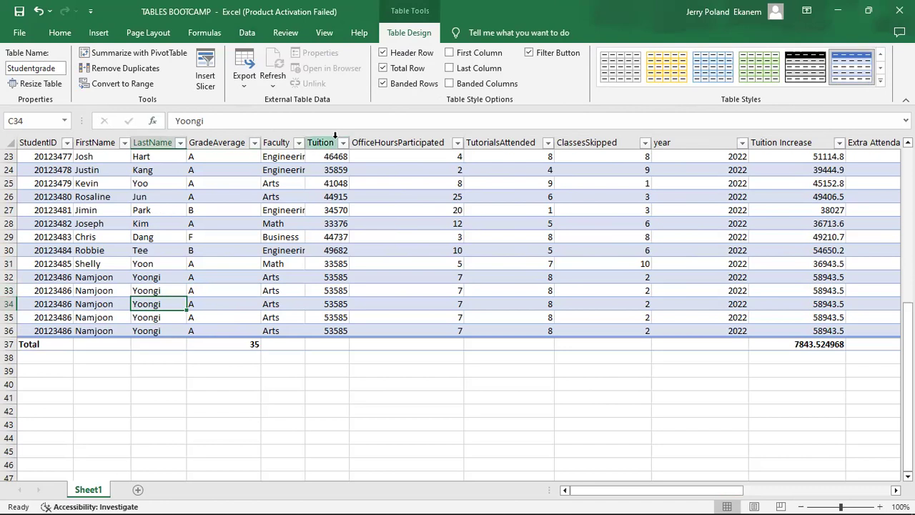
click(136, 71)
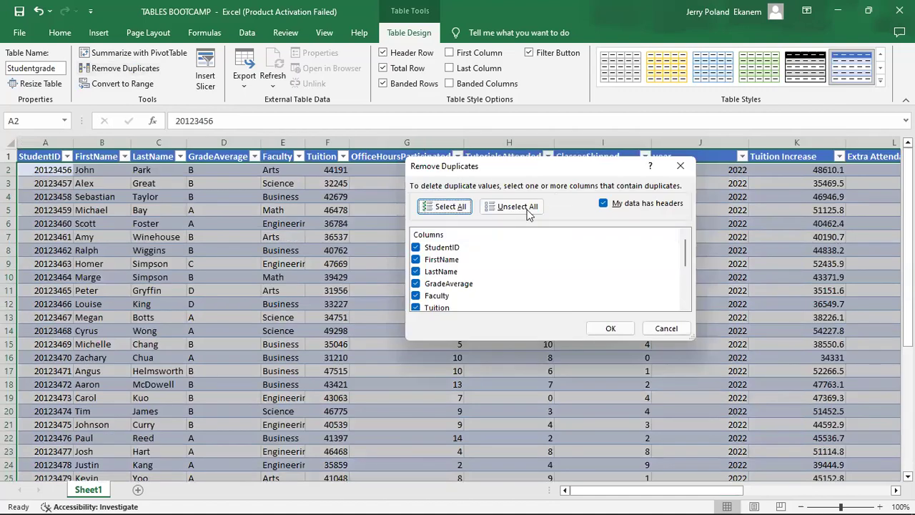
click(621, 331)
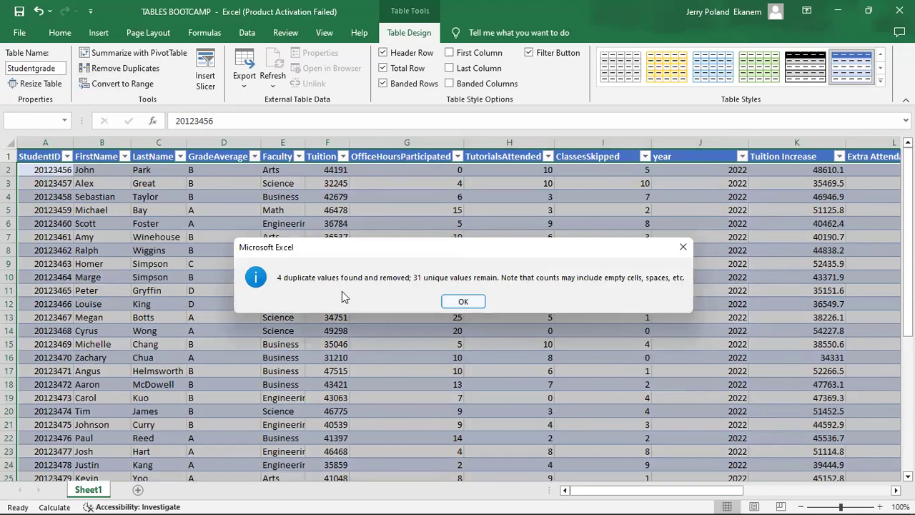
drag(375, 248, 341, 157)
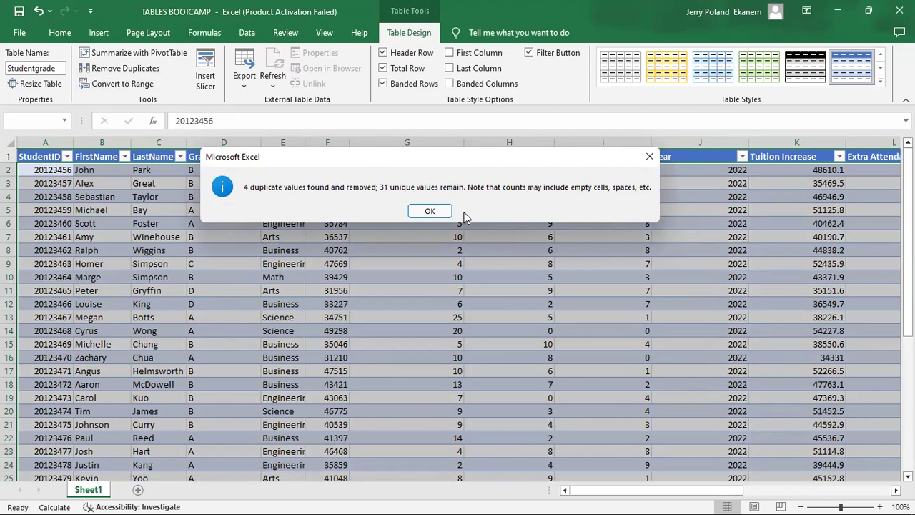
click(429, 210)
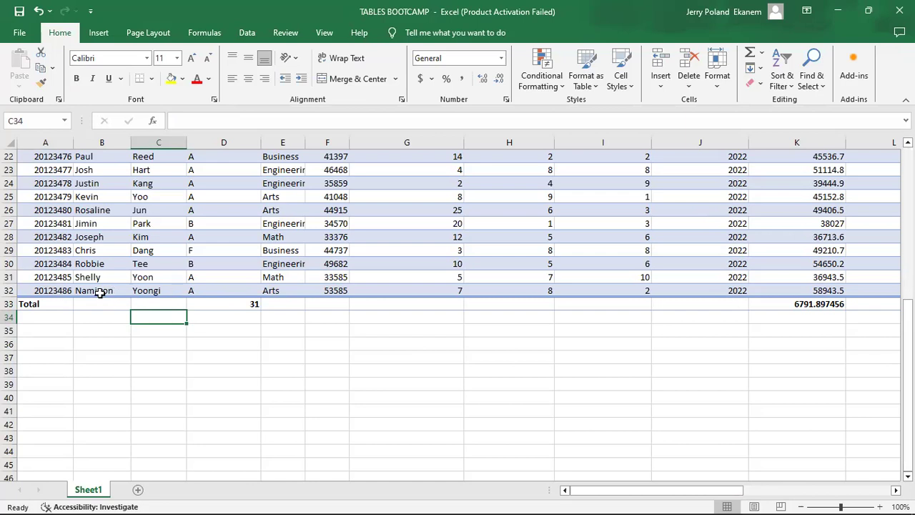
Undo the duplicate removal to restore the repeated student records at the end of the table.
key(ctrl+z)
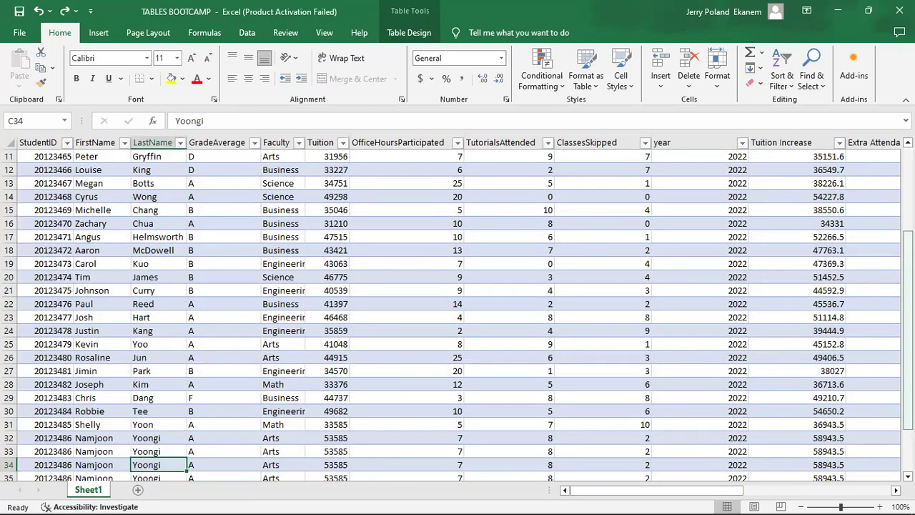
drag(908, 265, 909, 308)
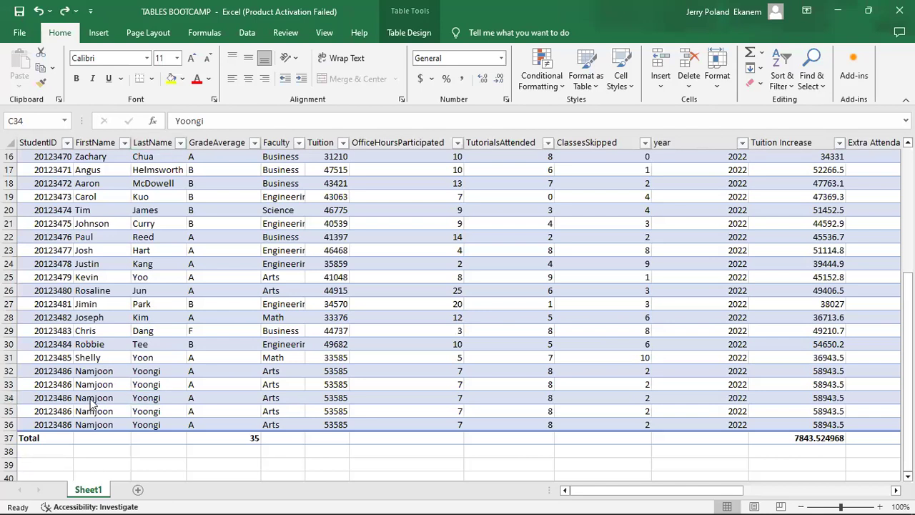
Examine the repeated student record in row 34 across all table columns and compare it with the records below.
click(147, 397)
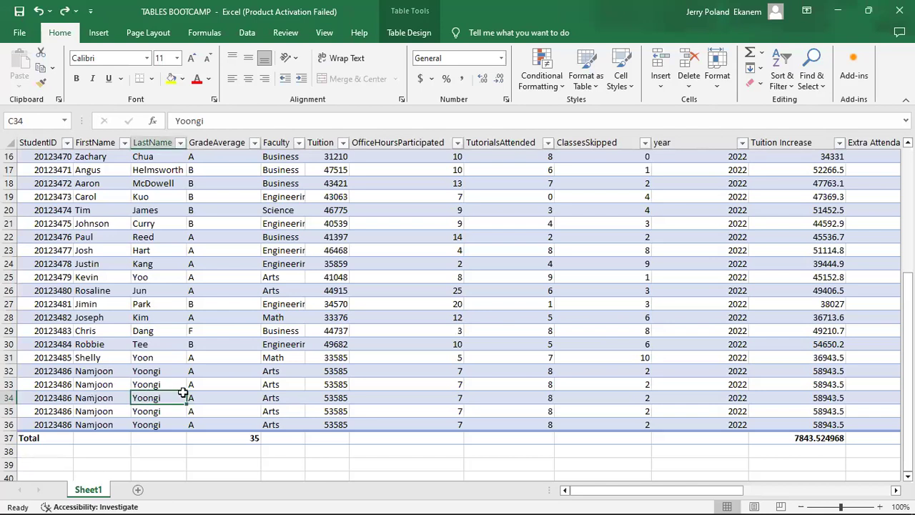
click(256, 395)
click(337, 395)
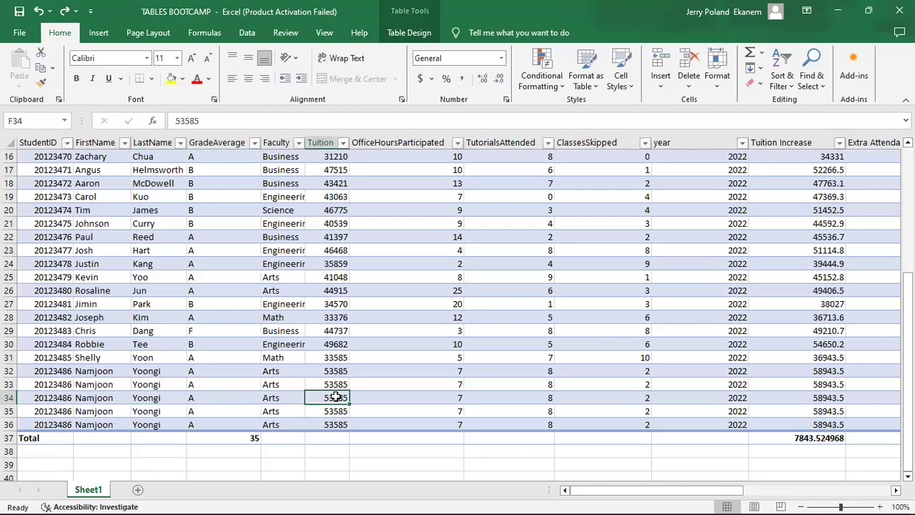
click(434, 394)
key(Right)
key(Right)
key(Right)
key(Right)
key(Right)
key(Right)
key(Right)
key(Right)
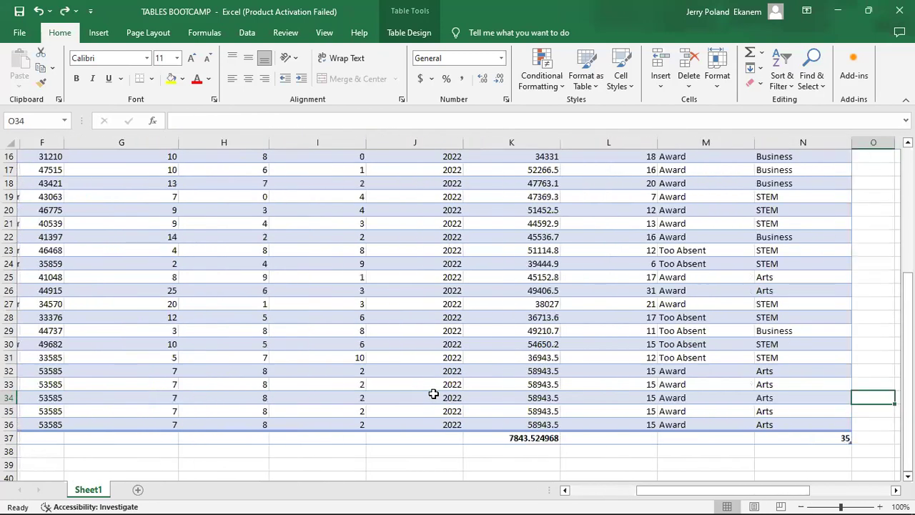
key(Right)
key(Left)
key(Left)
key(Left)
key(Home)
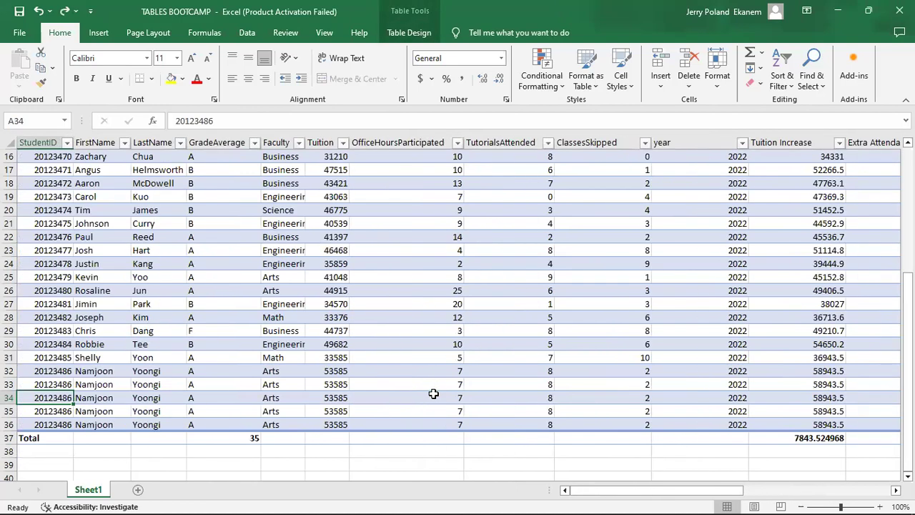
key(Down)
key(Down)
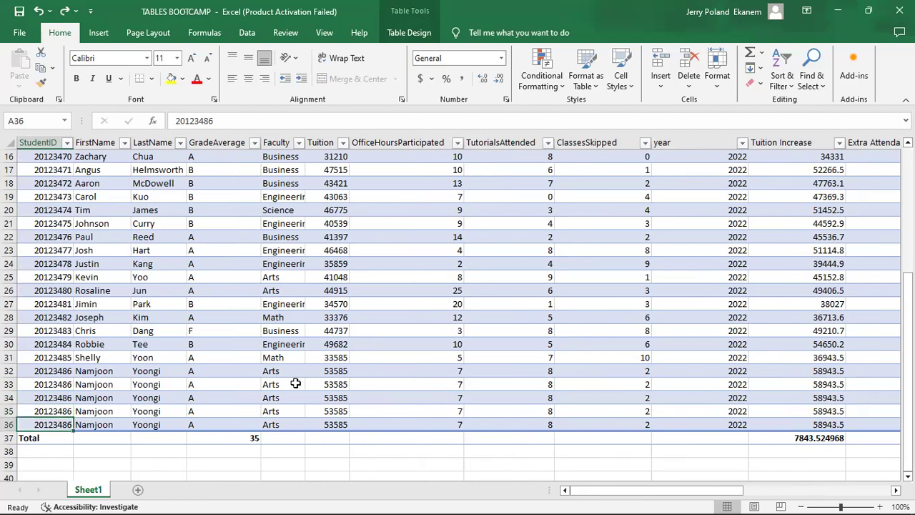
Examine the first occurrence of the repeated student record in row 32, from StudentID through the calculated columns.
click(106, 370)
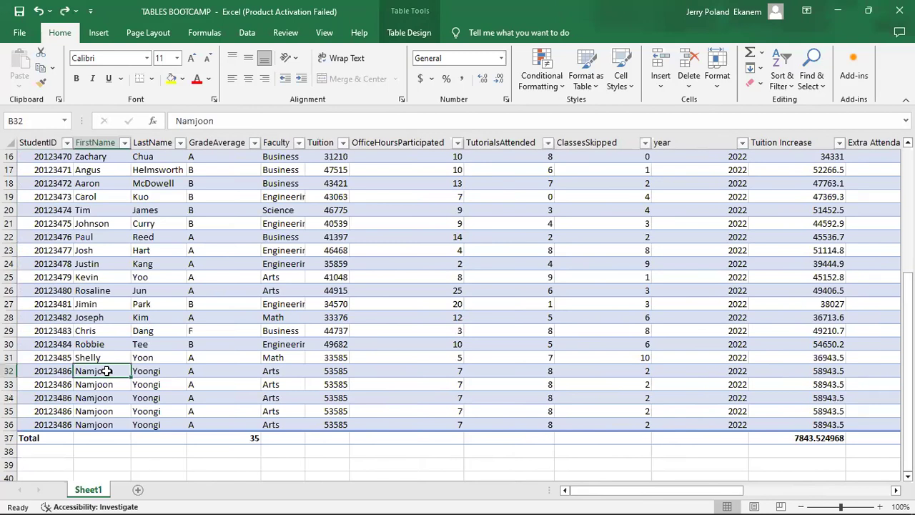
key(Left)
key(Right)
key(Right)
key(Right)
key(Right)
key(Right)
key(Right)
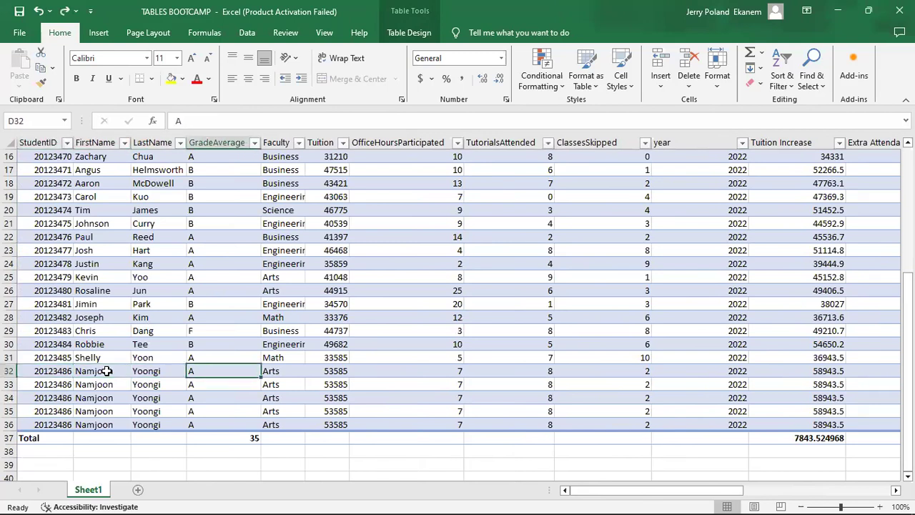
key(Right)
key(Right)
key(Right)
key(Right)
key(Right)
key(Left)
key(Left)
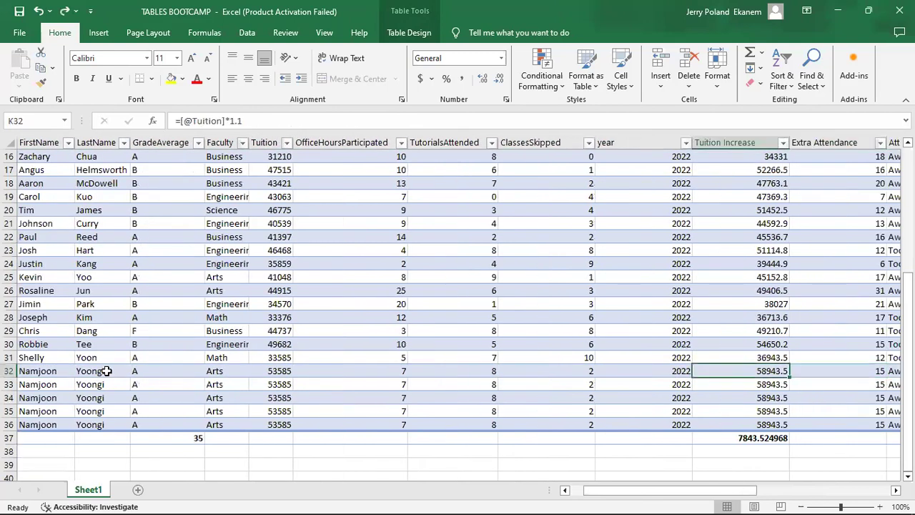
key(Home)
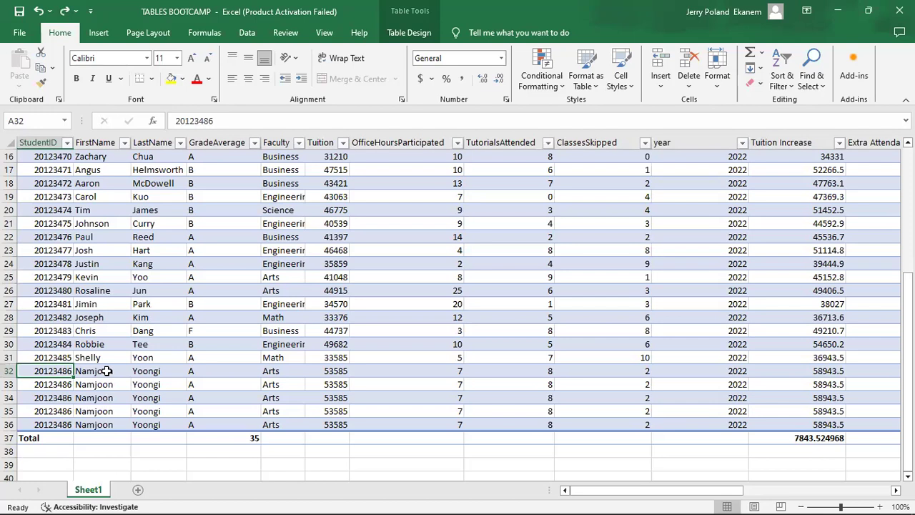
Remove duplicate records from the Studentgrade table again, with all columns compared and headers recognised.
click(417, 32)
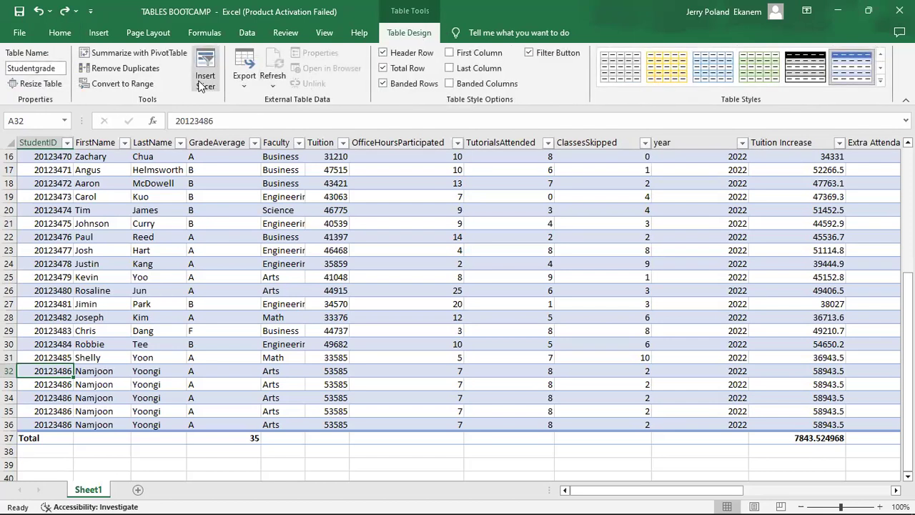
click(142, 67)
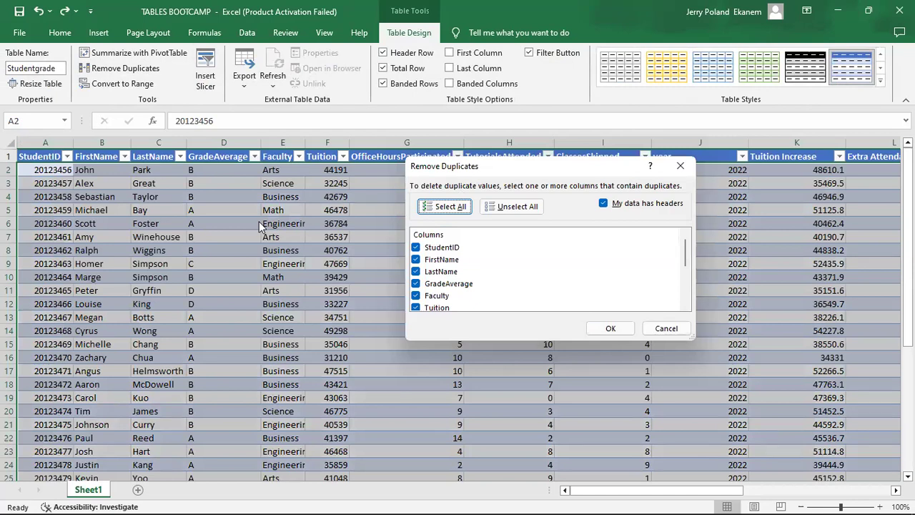
click(610, 329)
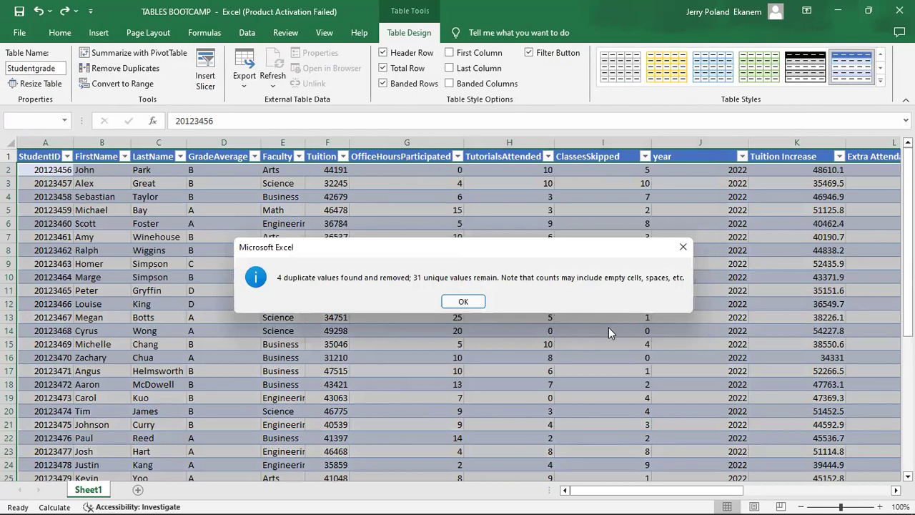
click(464, 304)
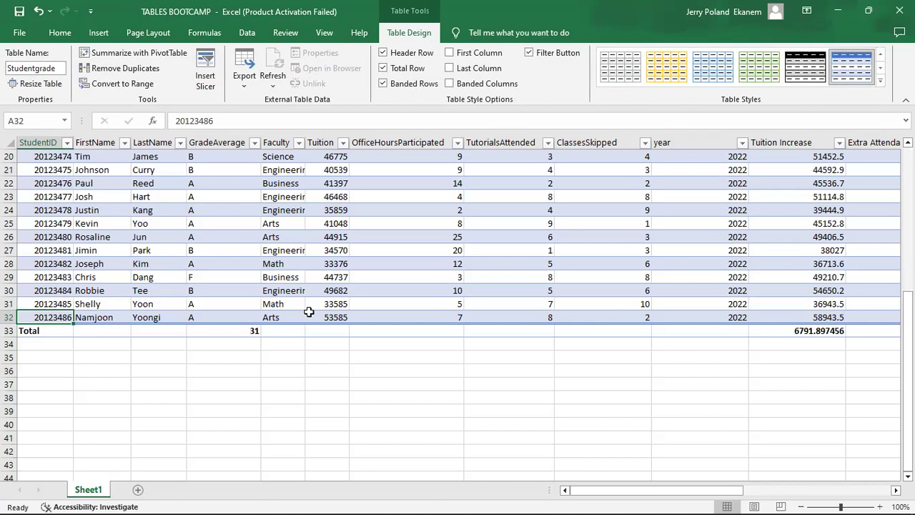
Preview alternative table styles such as Green, Table Style Light 14, and keep the current style.
drag(908, 355, 908, 294)
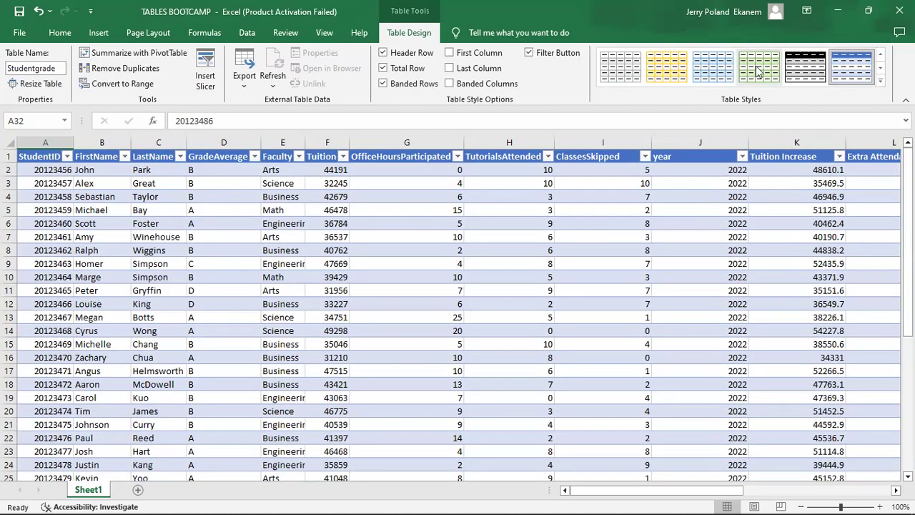
click(880, 83)
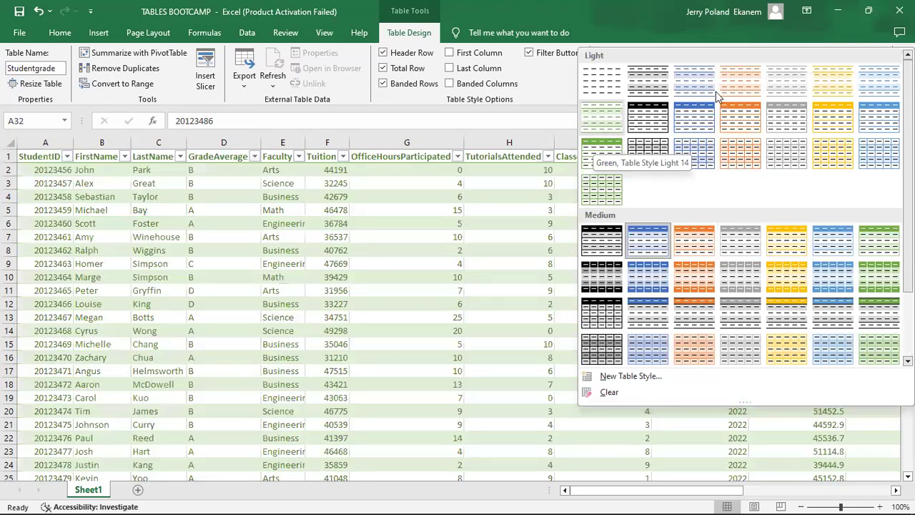
click(468, 224)
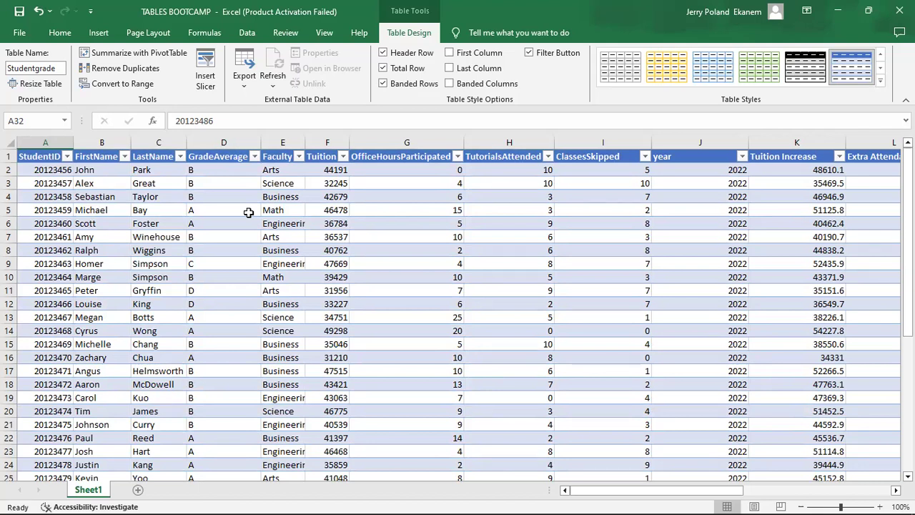
Insert slicers for the Faculty and Attendance columns of the Studentgrade table.
click(205, 78)
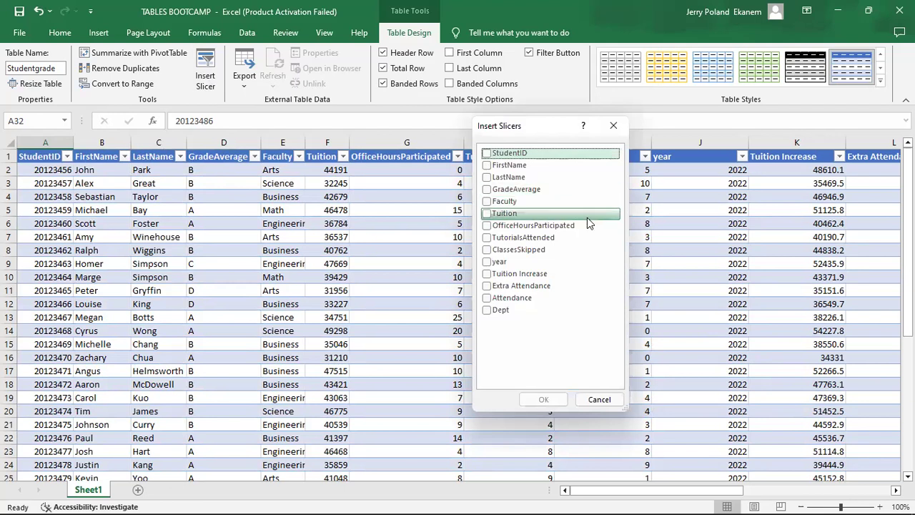
click(487, 202)
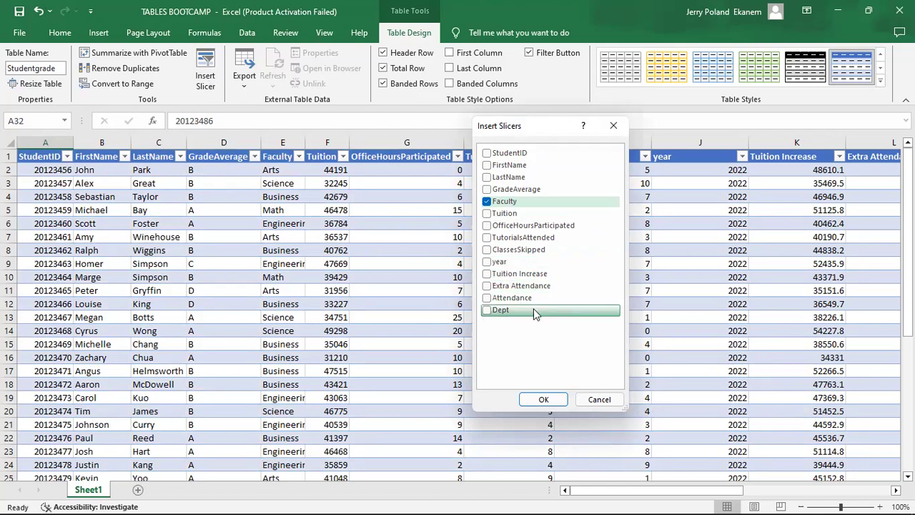
click(487, 298)
click(547, 399)
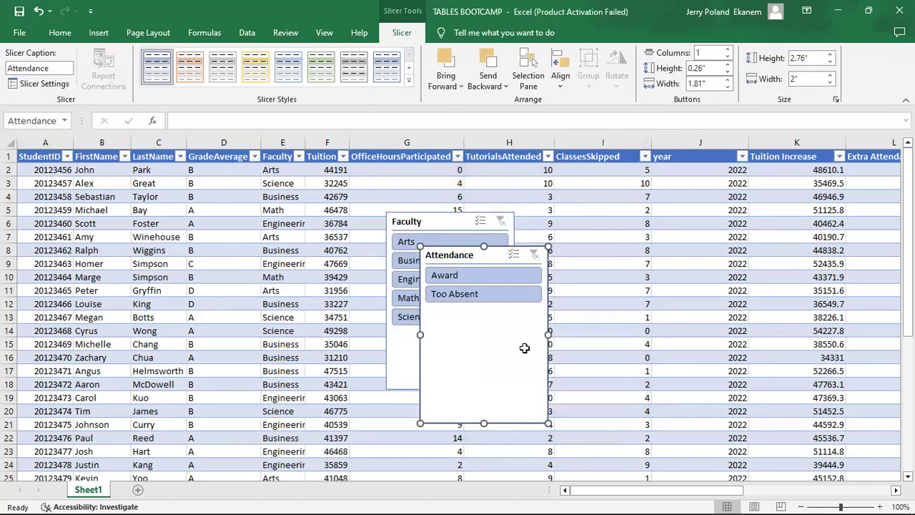
Separate the slicers by placing Attendance over the Tuition Increase column and Faculty over the ClassesSkipped column.
drag(451, 220, 439, 234)
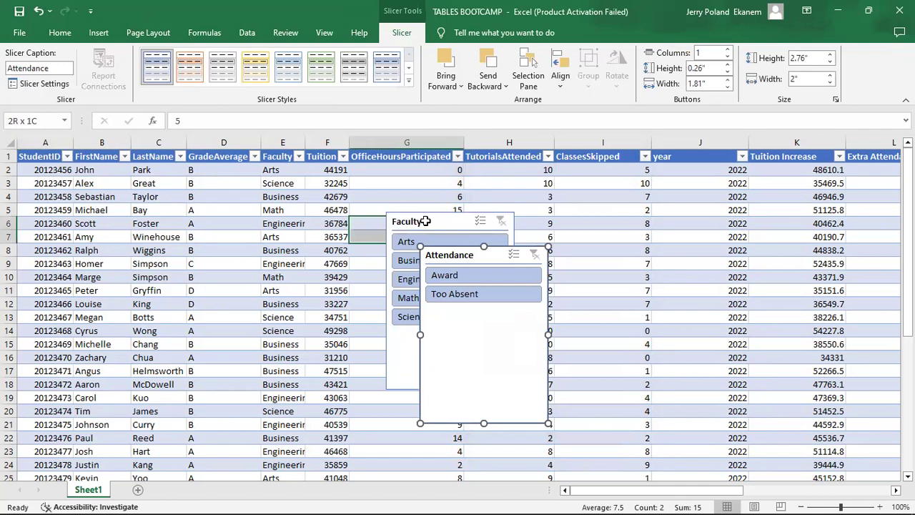
drag(500, 256, 807, 225)
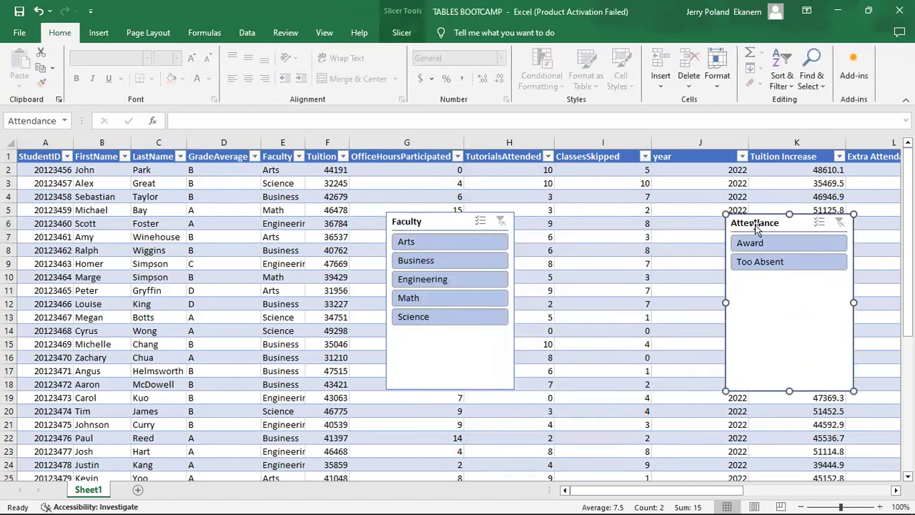
drag(444, 223, 589, 206)
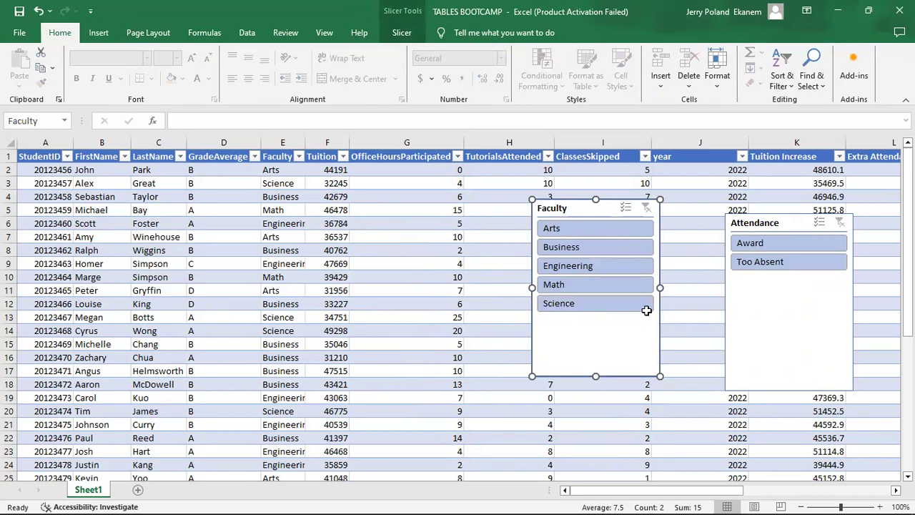
Try slicer filters for Science and Arts students with Award attendance, and clear both slicer filters.
click(580, 306)
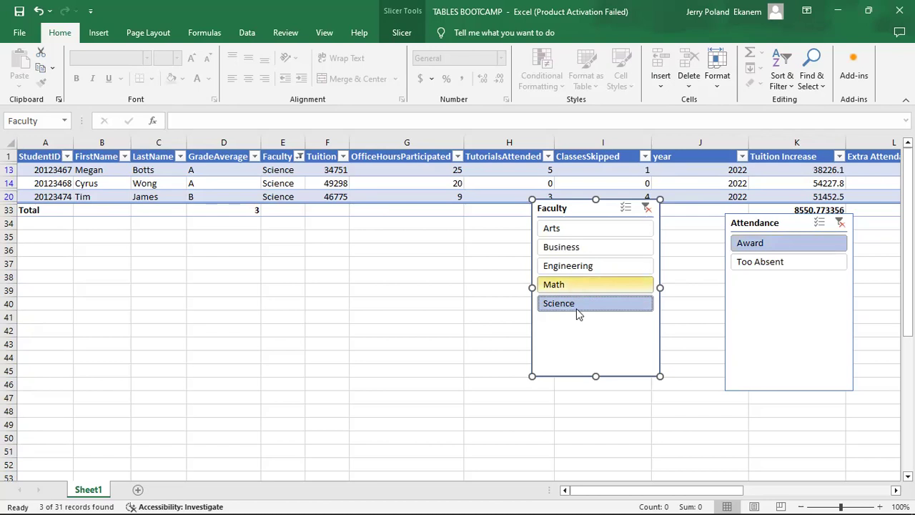
click(572, 229)
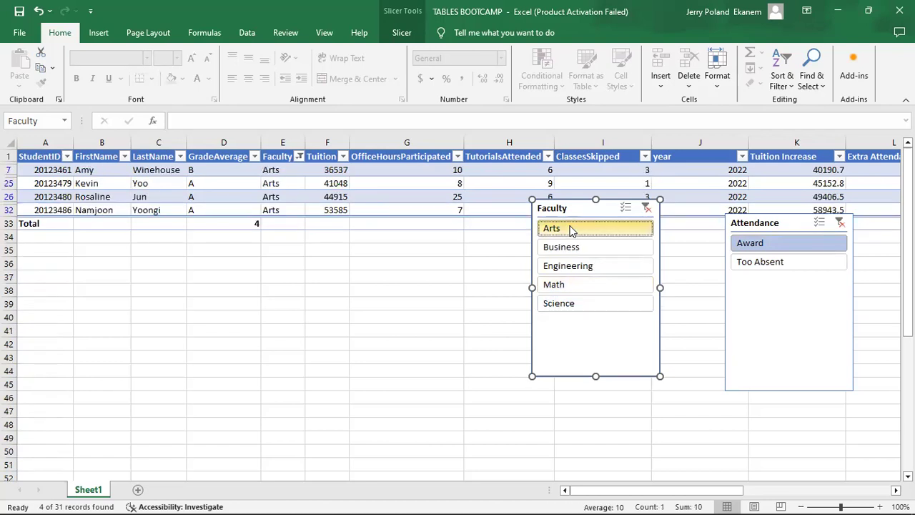
click(839, 224)
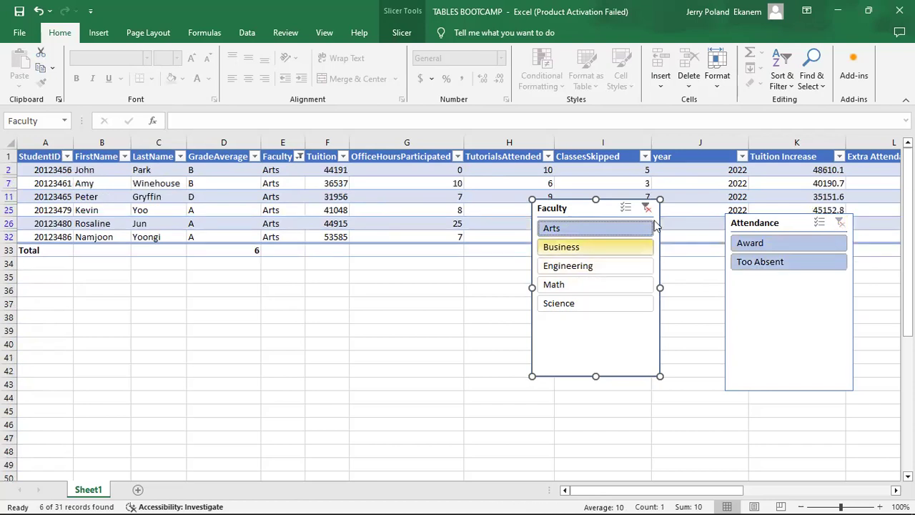
click(645, 208)
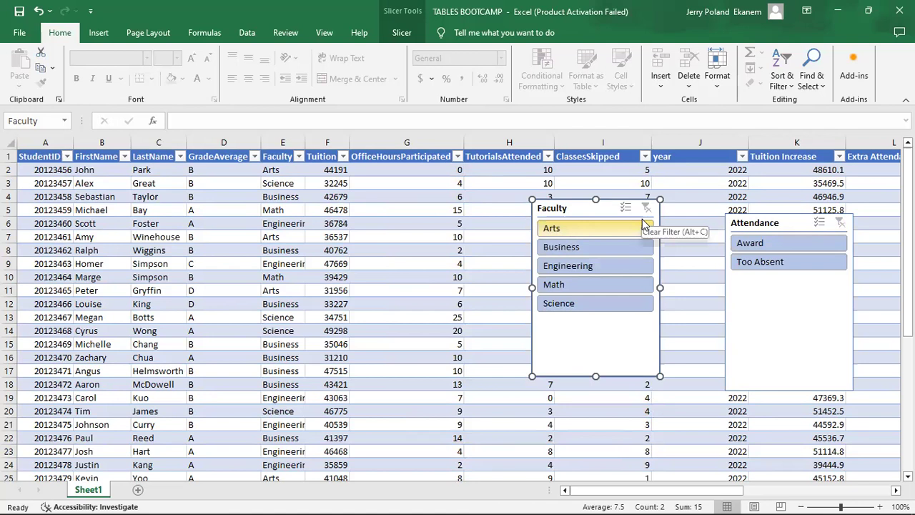
Filter the table with the slicers to Business and Engineering students whose attendance is Too Absent.
click(629, 246)
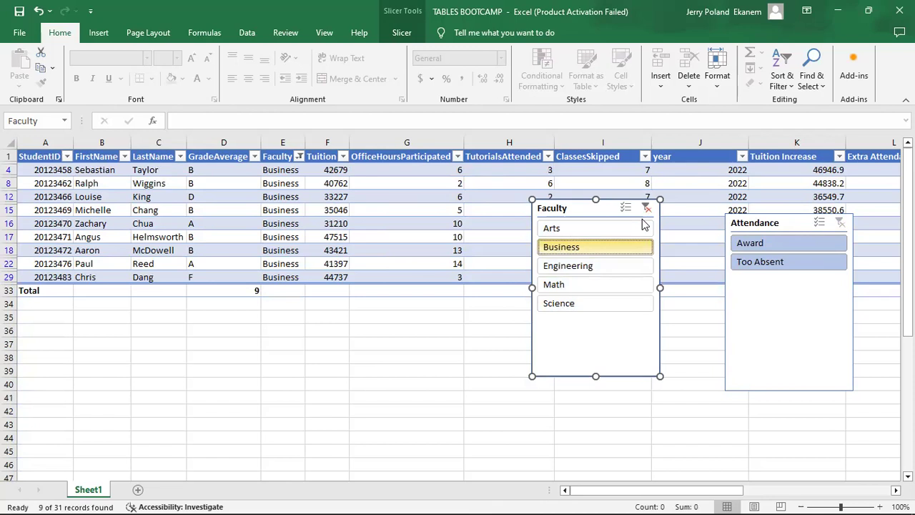
key(Down)
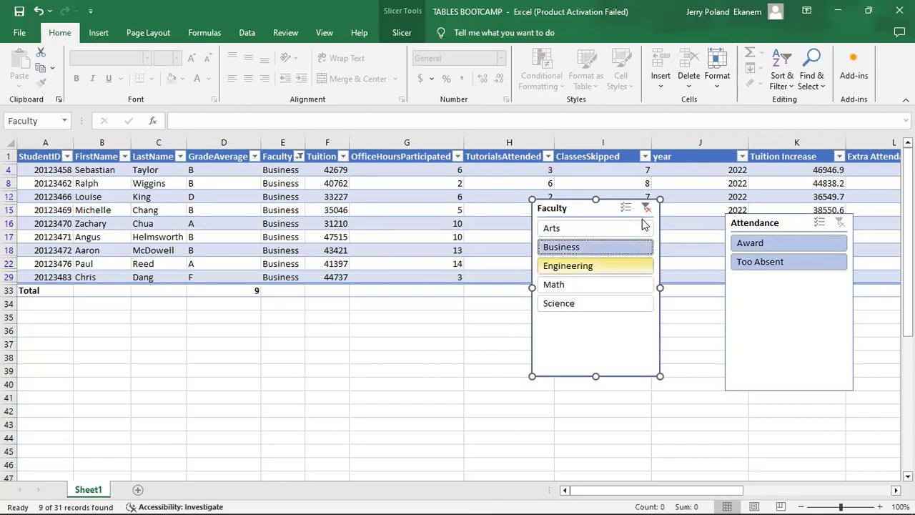
key(ctrl+space)
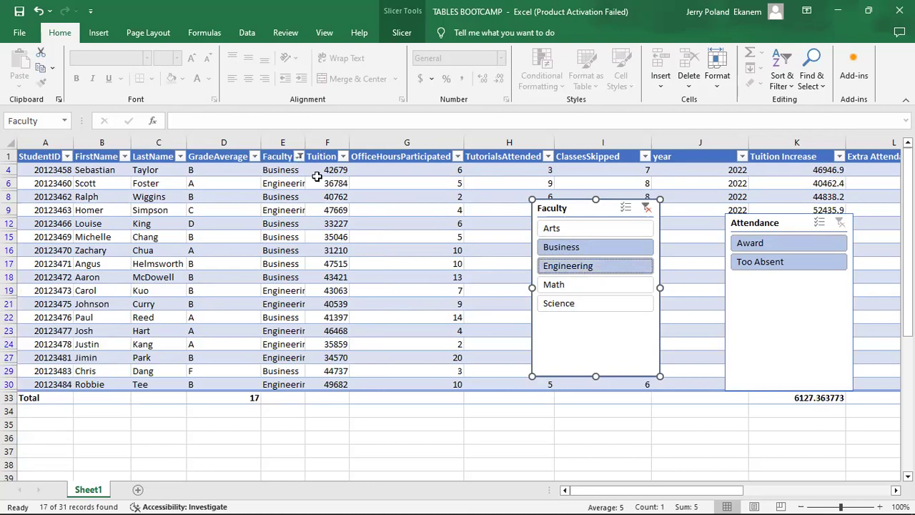
key(Tab)
key(Up)
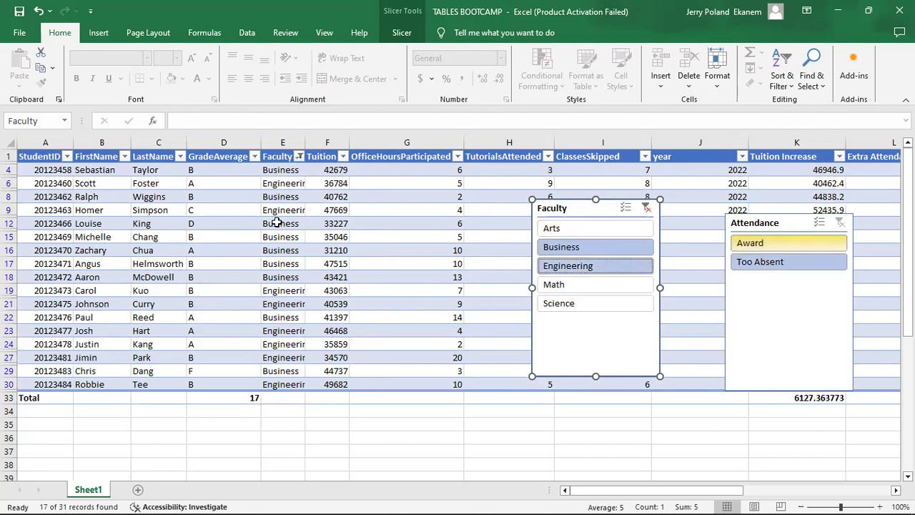
key(Down)
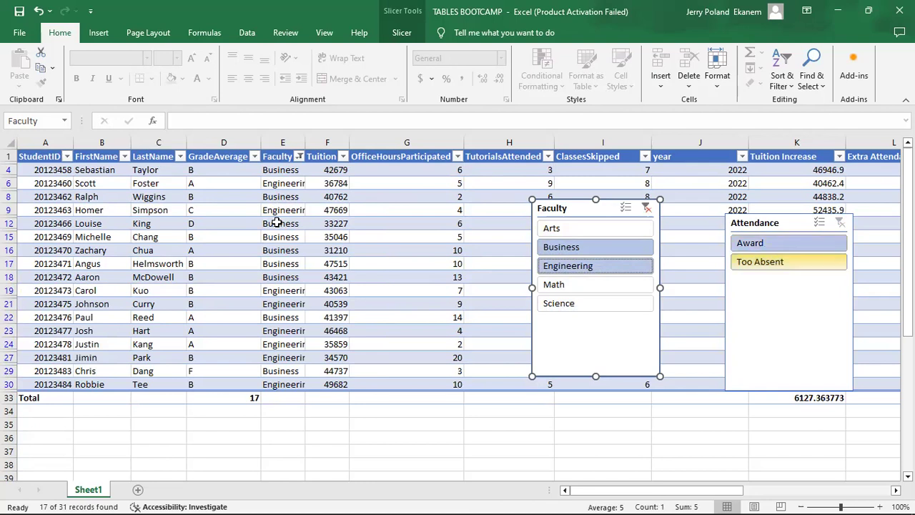
key(space)
key(Escape)
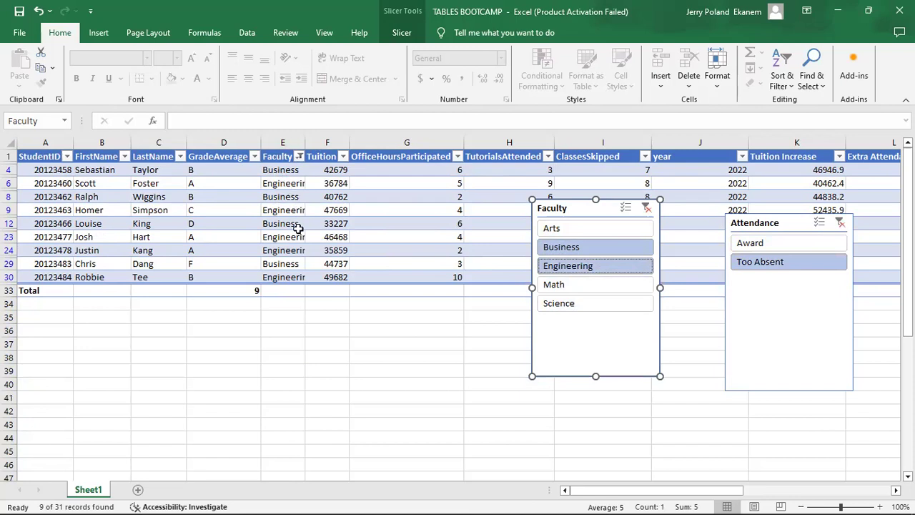
Clear the filters of the Attendance and Faculty slicers to restore the full student list.
click(765, 215)
key(Down)
key(Up)
key(Escape)
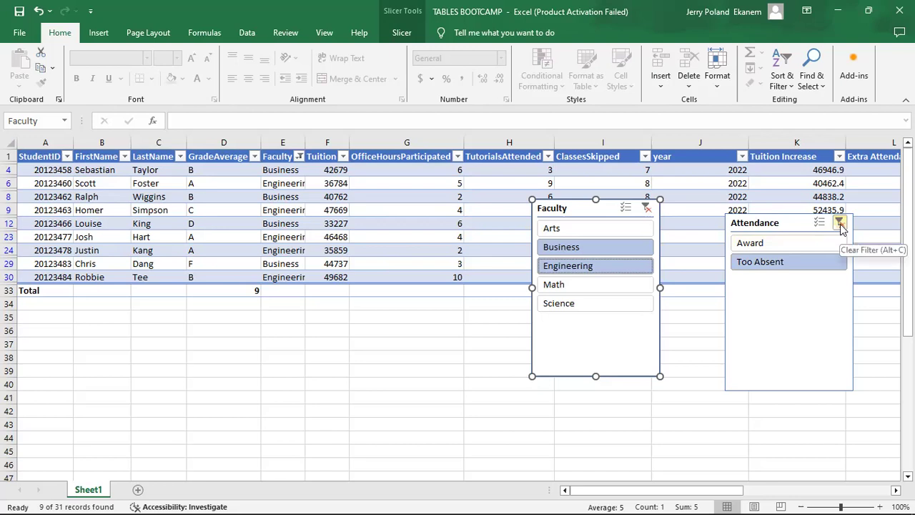
click(841, 224)
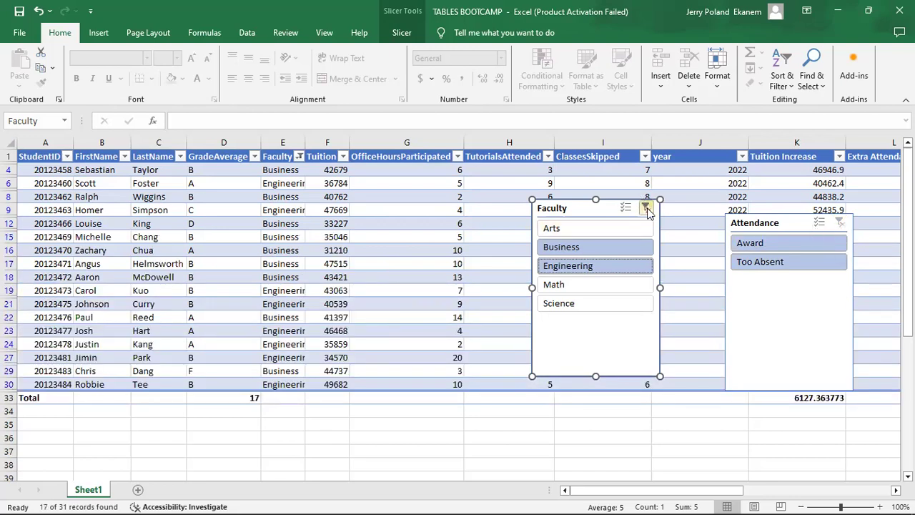
click(645, 207)
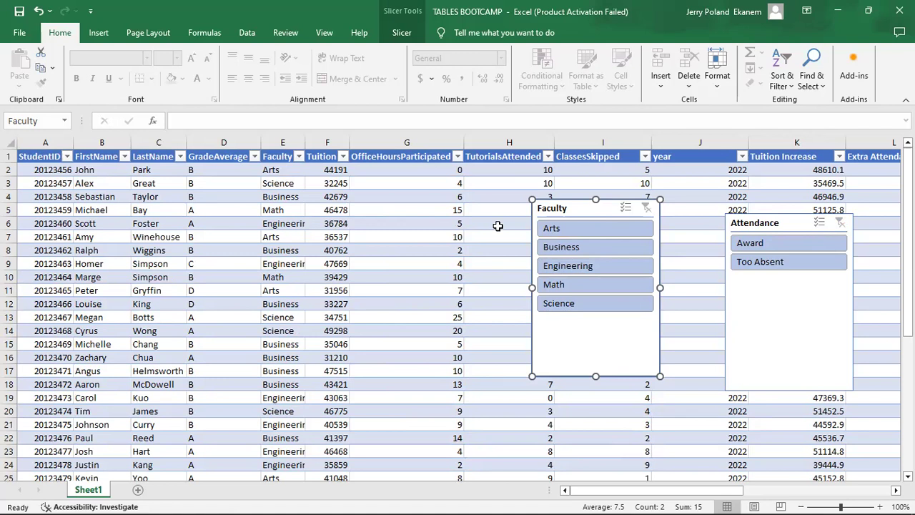
Delete the Faculty and Attendance slicers from the sheet.
key(Escape)
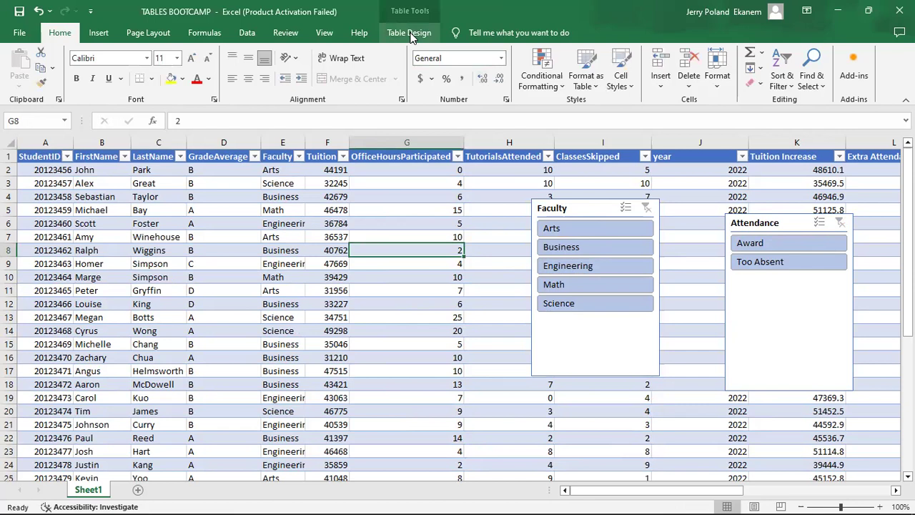
click(410, 33)
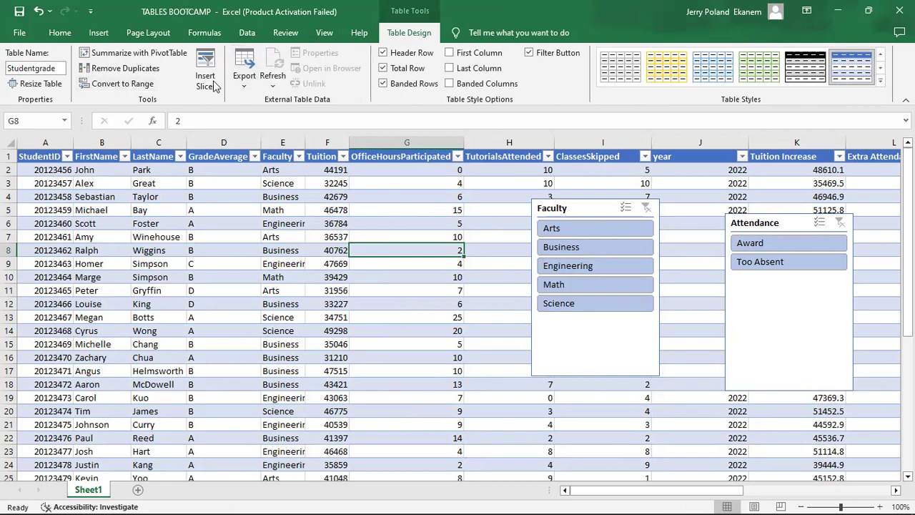
click(595, 208)
drag(594, 209, 658, 206)
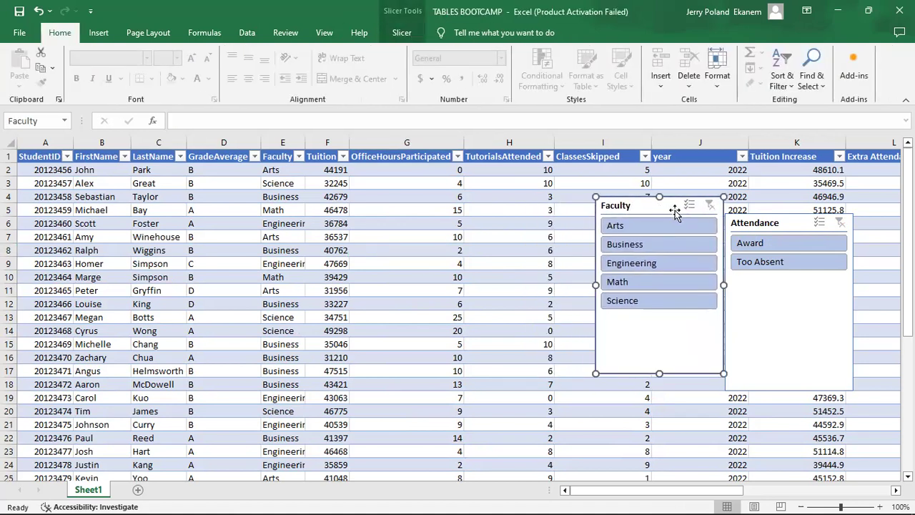
key(Delete)
click(800, 223)
key(Delete)
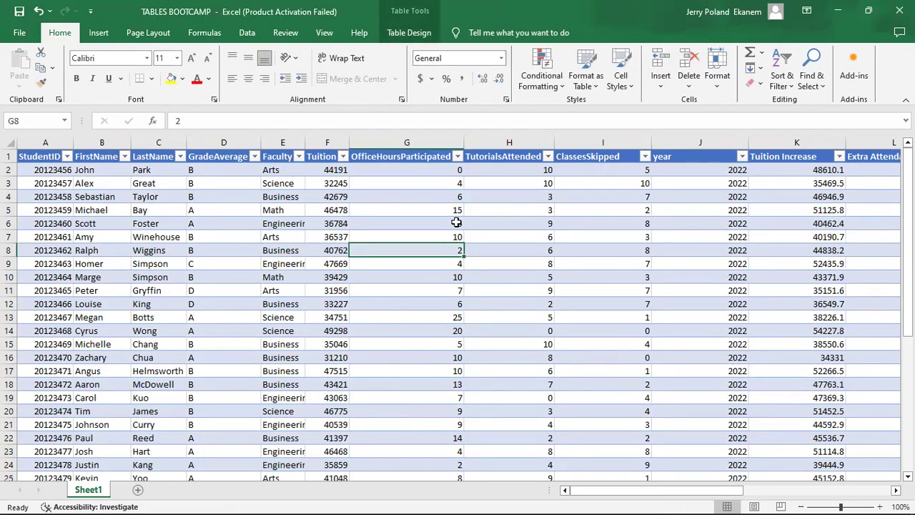
Convert the Studentgrade table to a normal range of cells and check its header row.
click(409, 32)
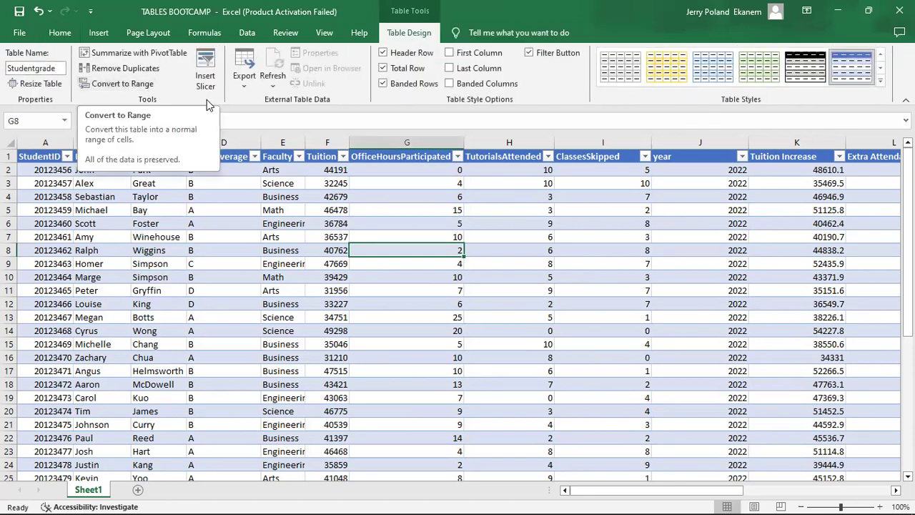
click(129, 84)
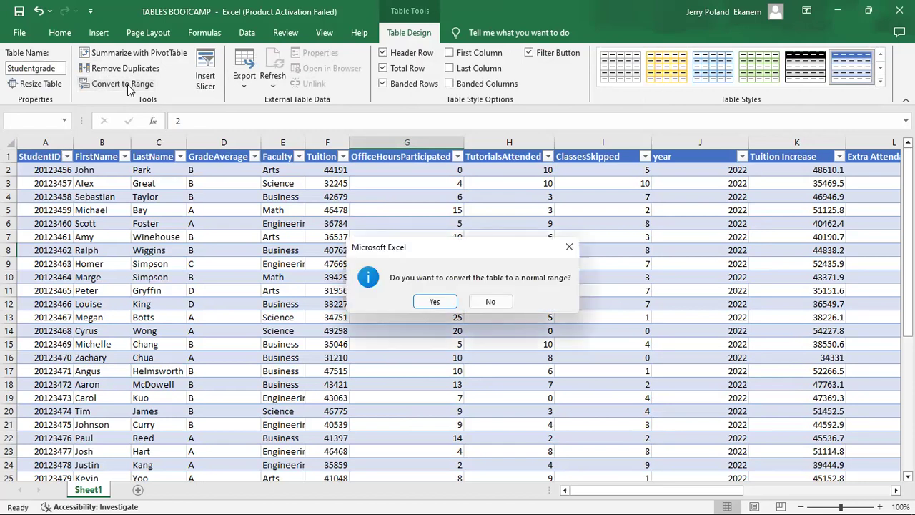
click(437, 301)
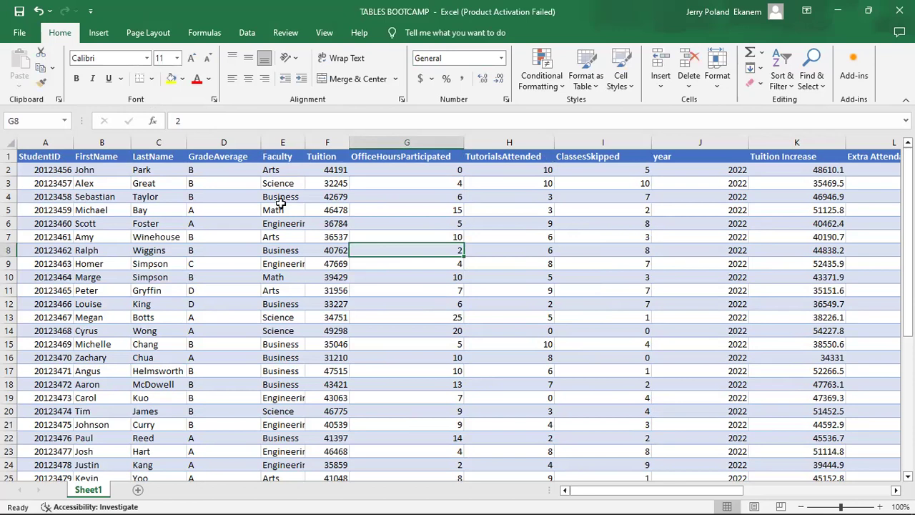
click(226, 194)
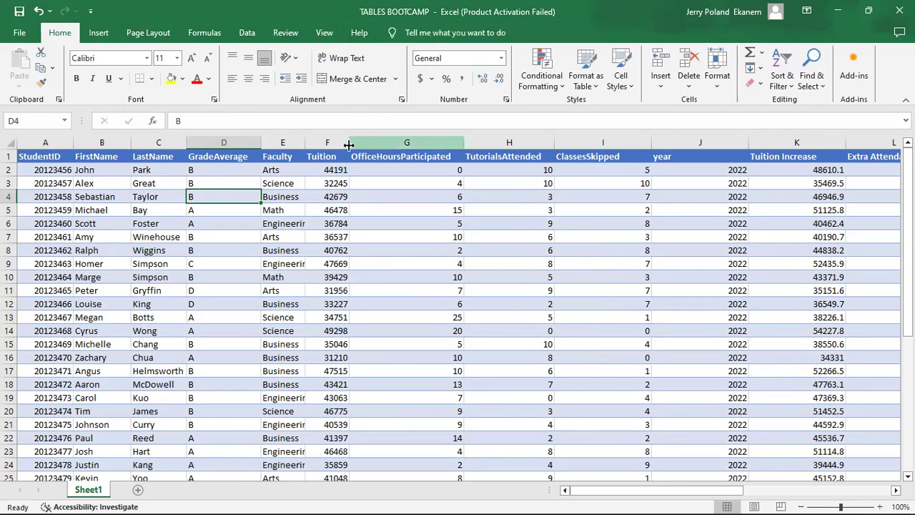
click(223, 153)
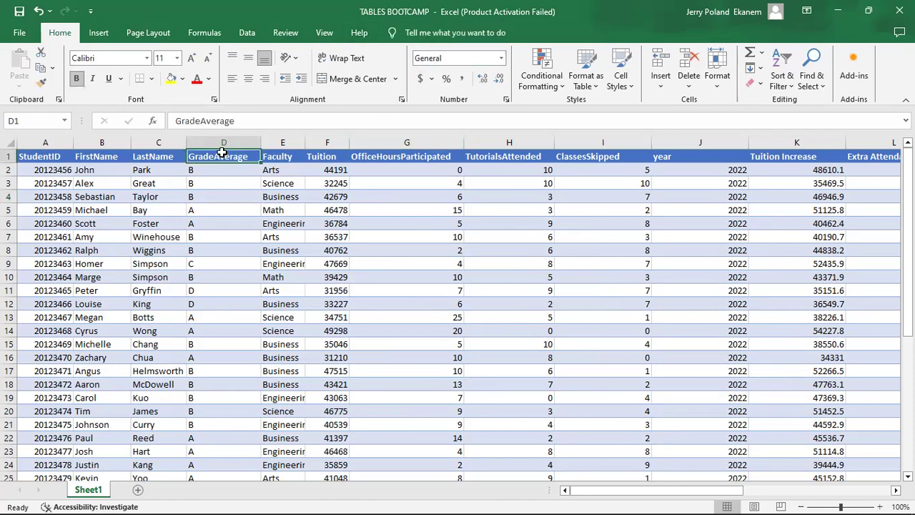
click(154, 156)
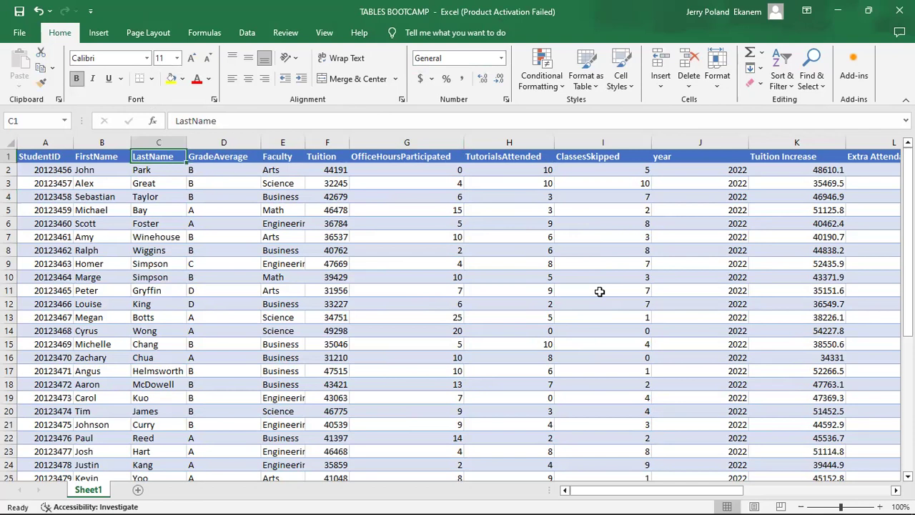
Try a column headed new in O1 with the formula =6+5 in O2 beside the Dept column, and undo both entries.
drag(718, 491, 840, 487)
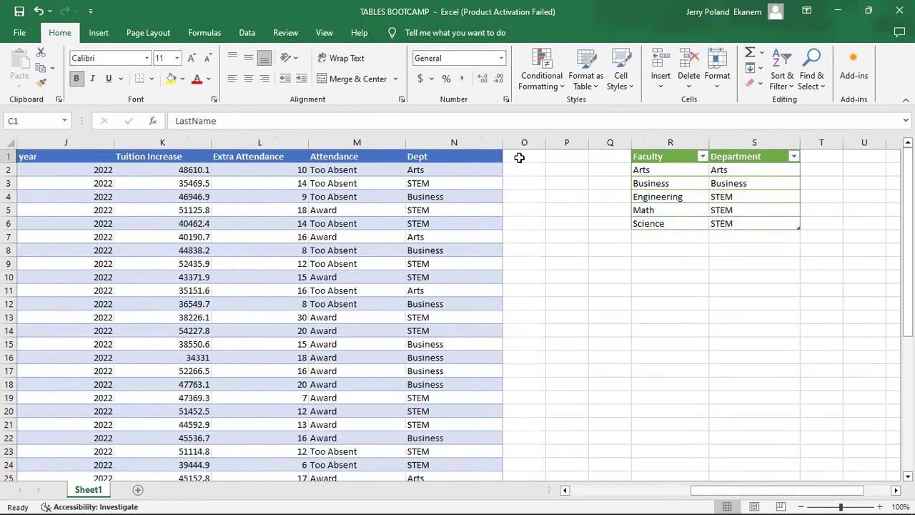
click(519, 157)
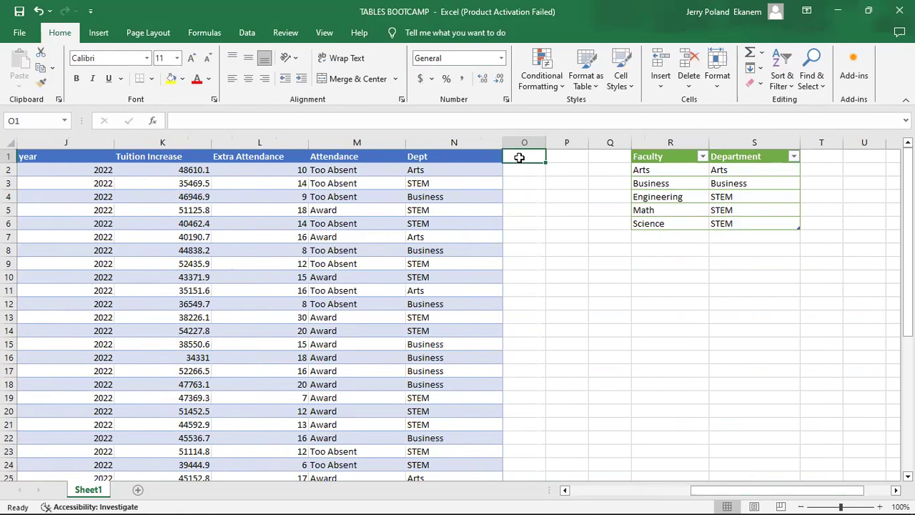
text(new)
key(Return)
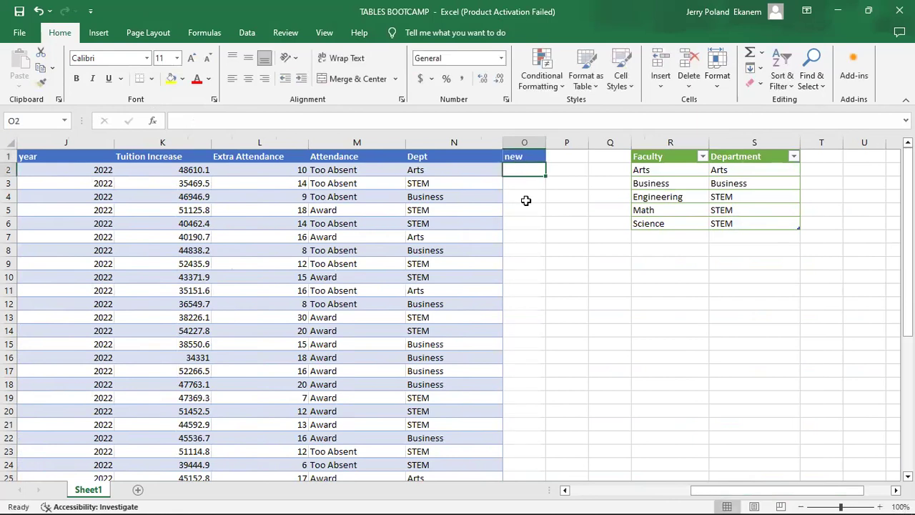
click(526, 180)
click(520, 173)
text(=6+5)
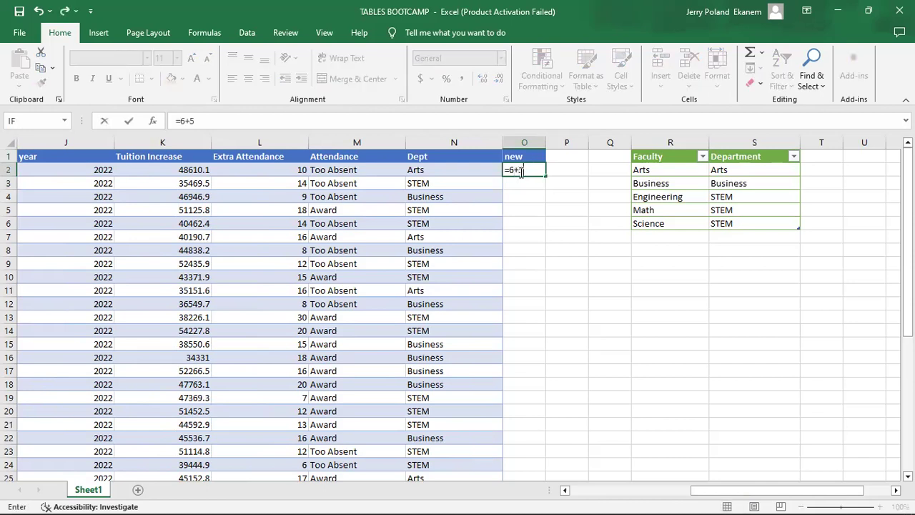
key(Return)
click(534, 209)
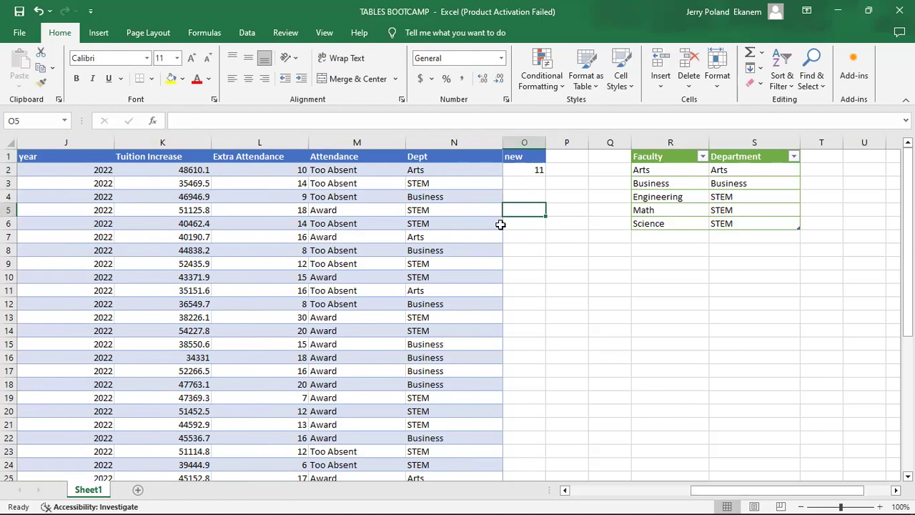
key(ctrl+z)
key(ctrl+z)
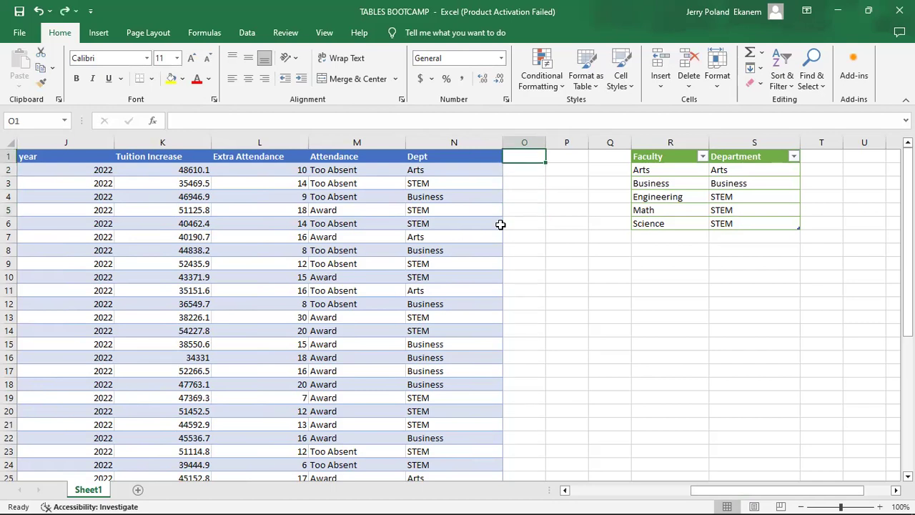
Apply the Normal cell style to the whole student data range to strip its leftover table formatting.
click(462, 224)
key(ctrl+a)
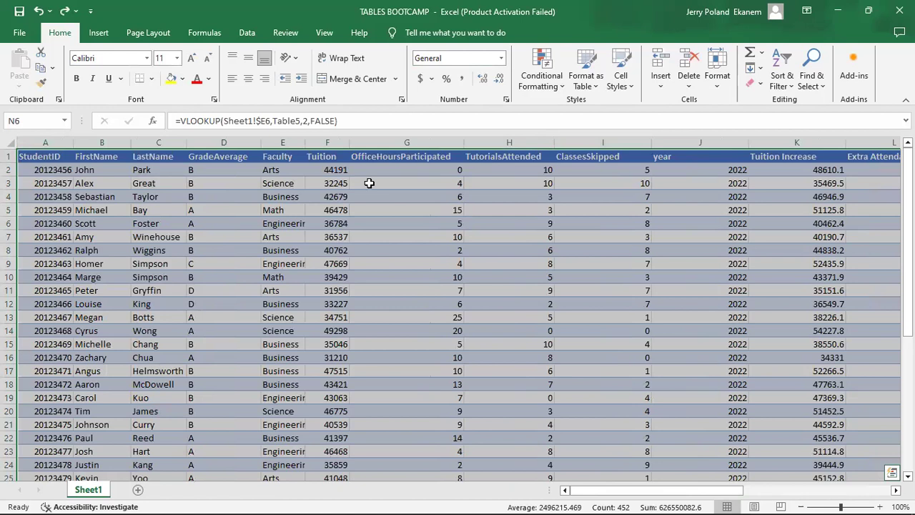
click(631, 89)
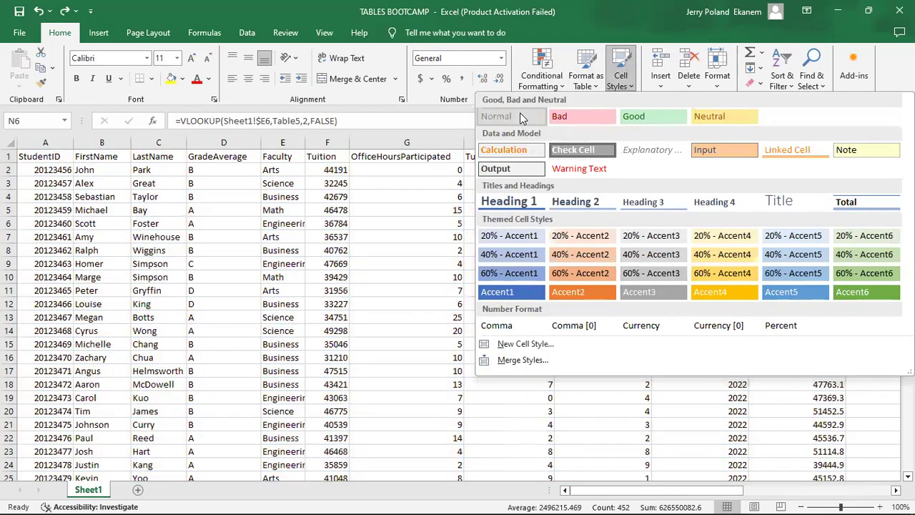
Examine the student range along row 6, from the Attendance column back to the StudentID column.
click(377, 223)
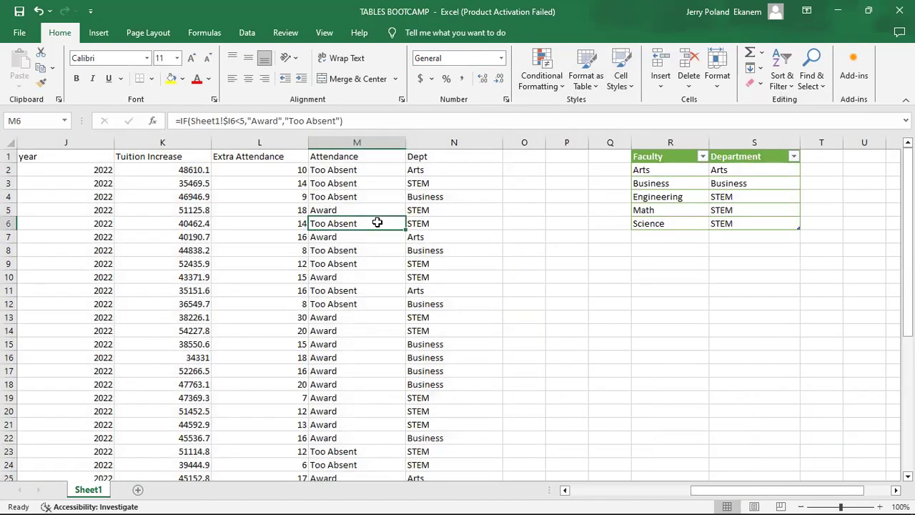
key(Left)
key(Left)
key(Left)
key(Left)
key(Left)
key(Left)
key(Left)
key(Left)
key(Left)
key(Left)
key(Left)
key(Left)
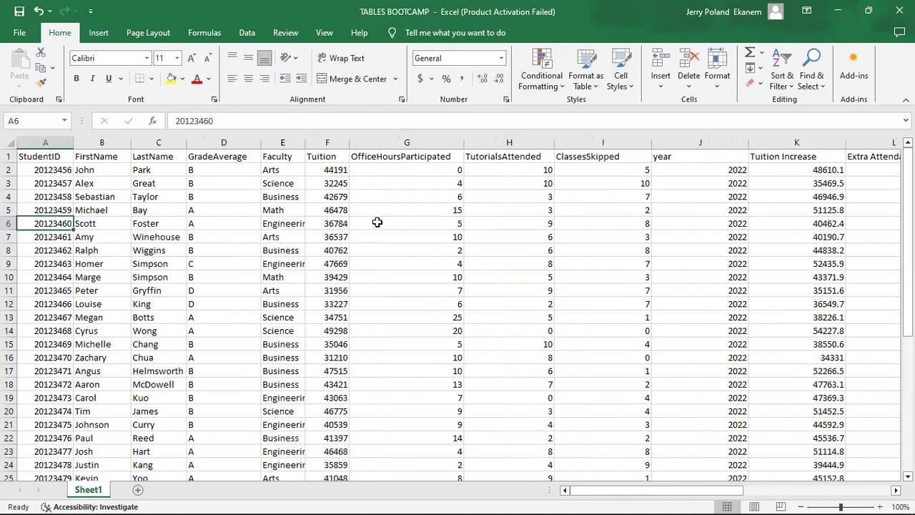